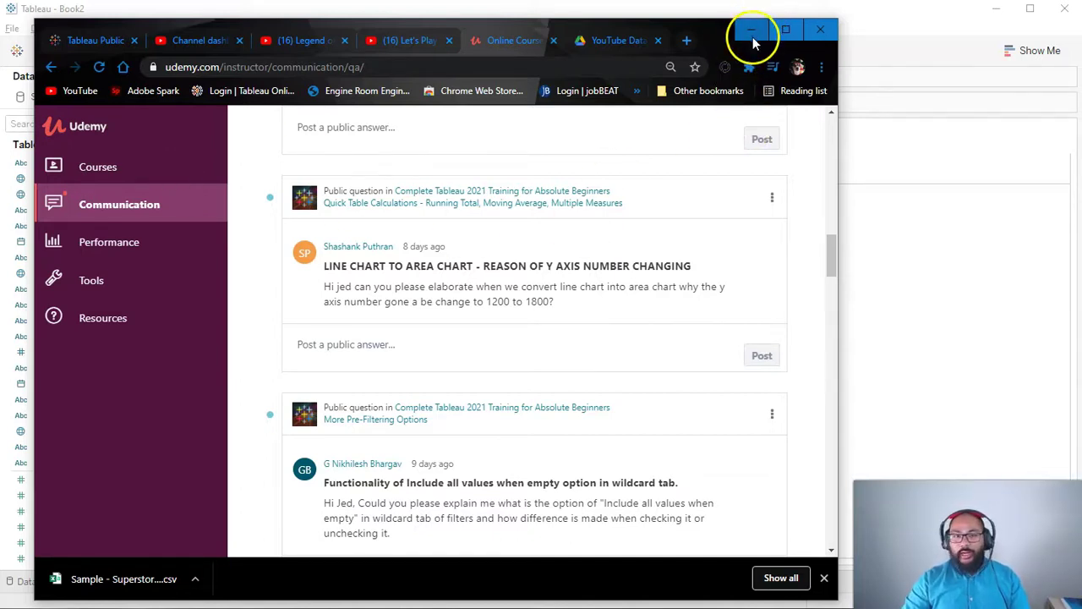
# Put continuous QUARTER(Order Date) on Columns, giving a quarterly 2017–2020 axis with 16 marks.
pyautogui.click(753, 31)
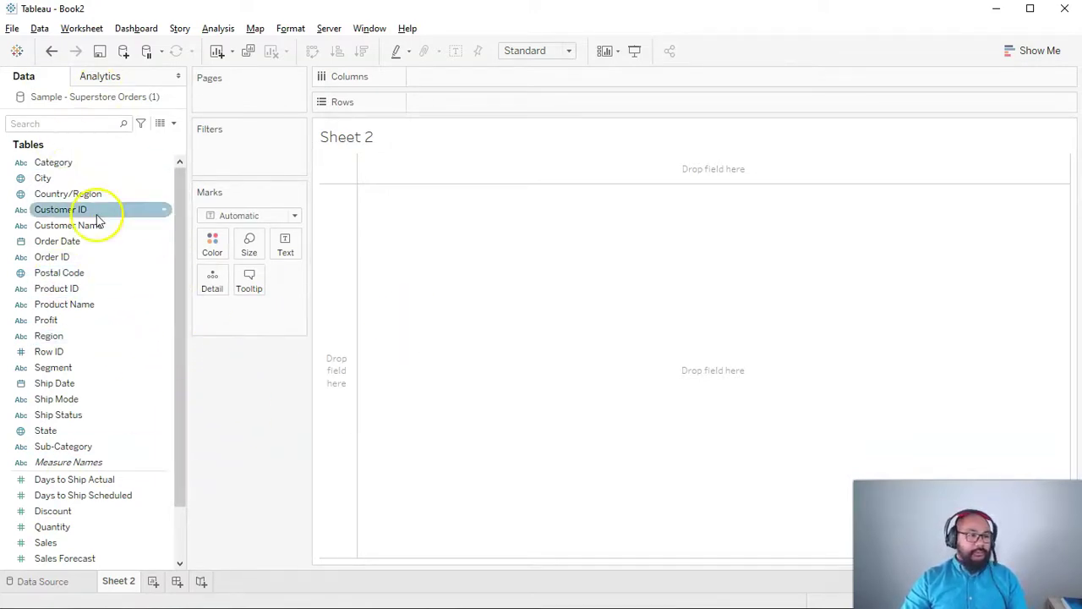
pyautogui.moveTo(60, 241); pyautogui.dragTo(508, 79)
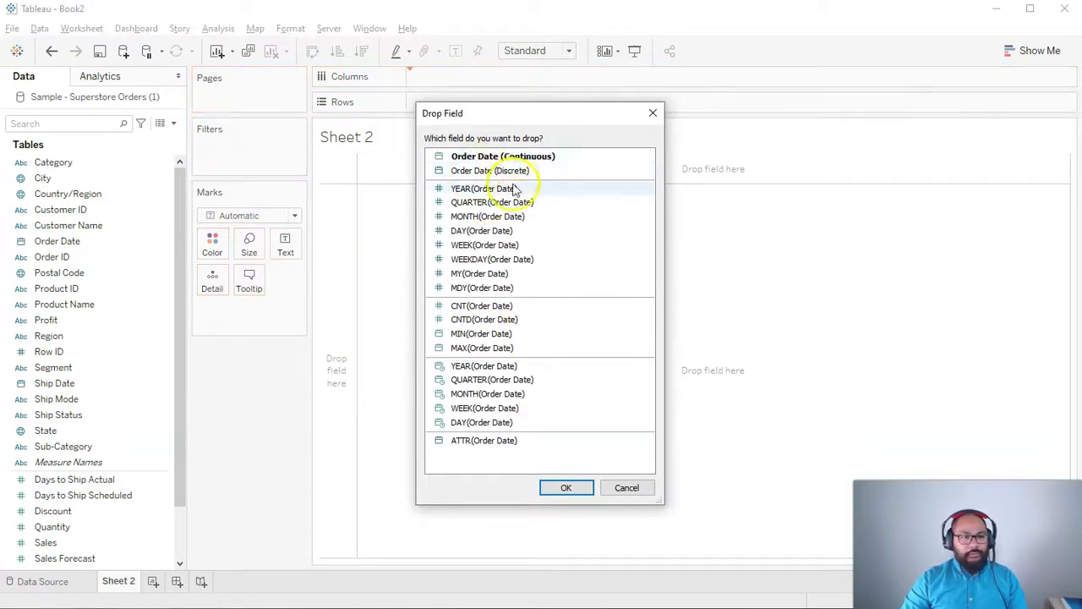
pyautogui.doubleClick(520, 385)
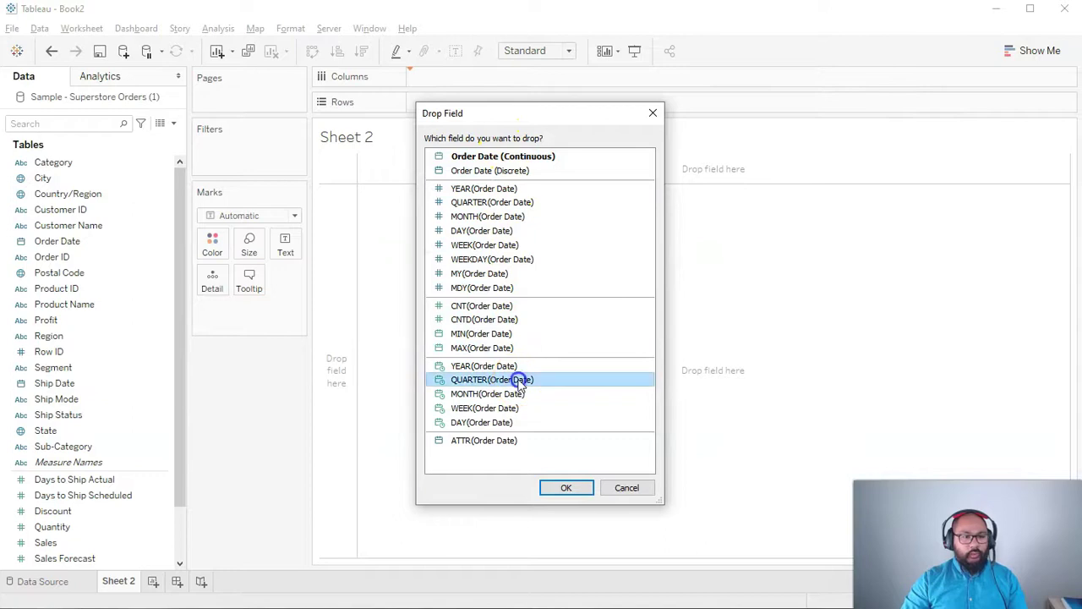
# Add SUM(Sales) to Rows and apply a Running Total quick table calculation.
pyautogui.click(112, 484)
pyautogui.click(52, 544)
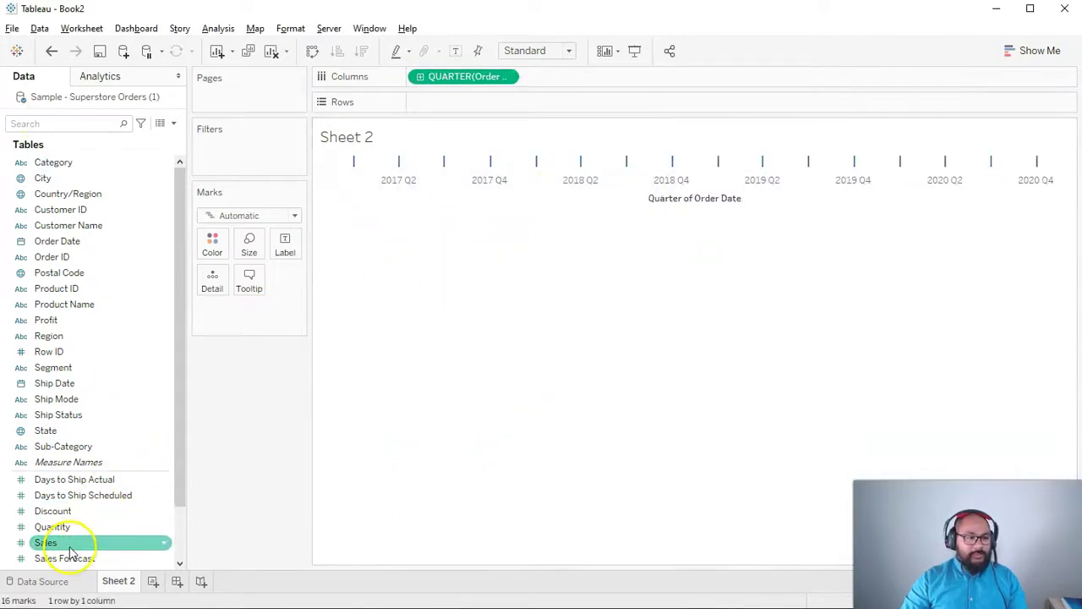
pyautogui.doubleClick(49, 542)
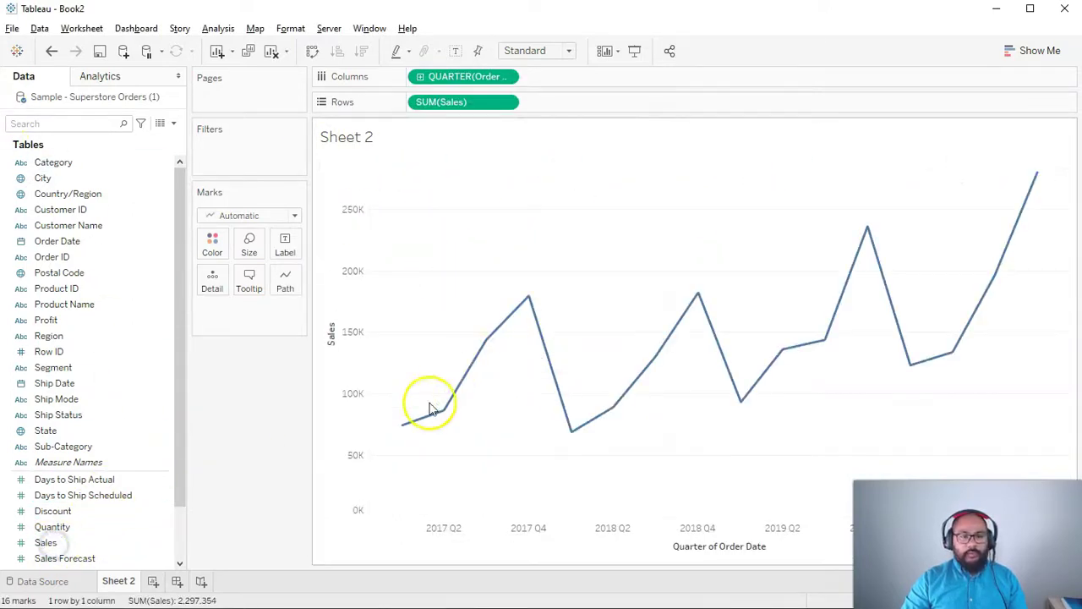
pyautogui.rightClick(448, 102)
pyautogui.click(538, 344)
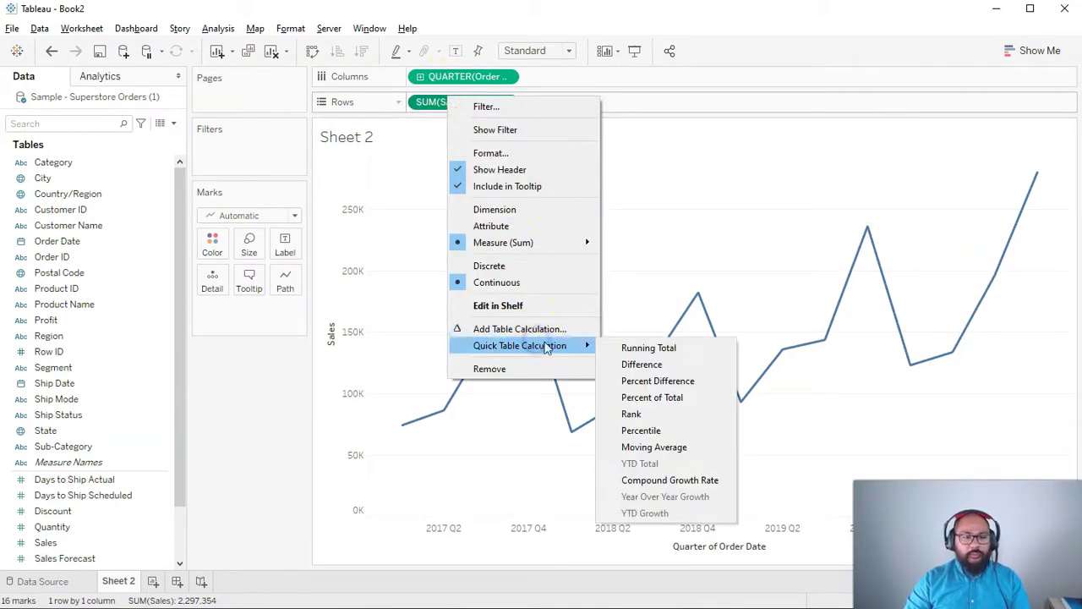
pyautogui.click(639, 350)
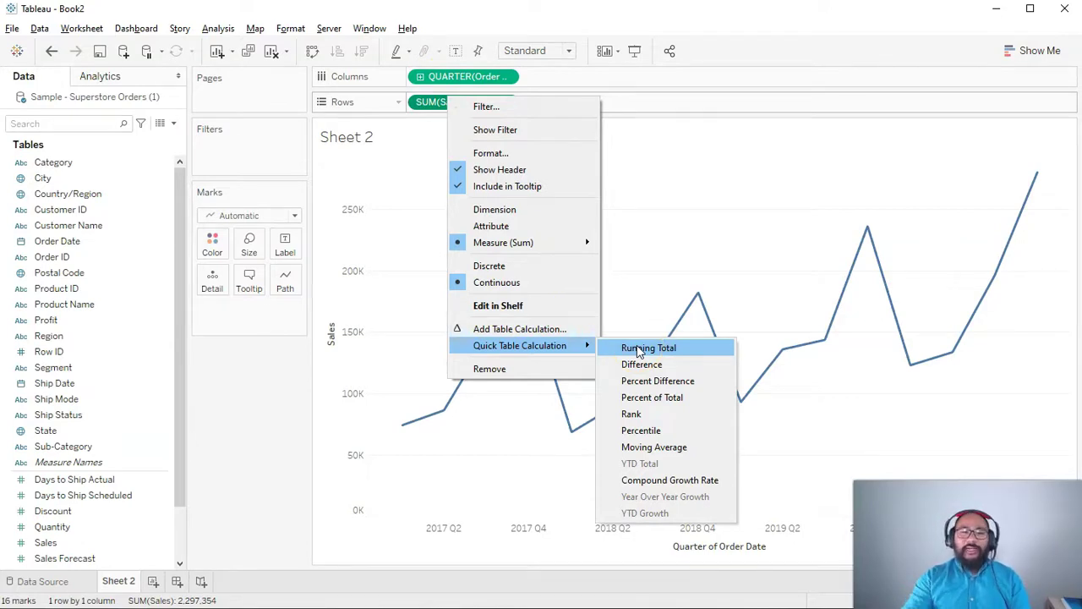
pyautogui.click(640, 350)
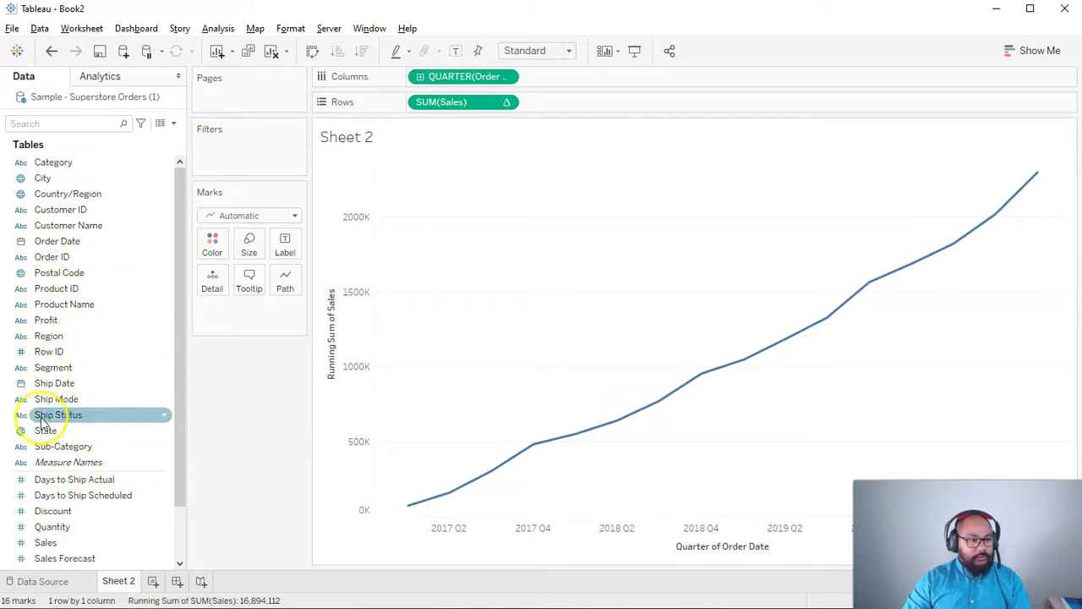
# Colour the running-sum line by Ship Status and switch Order Date to continuous YEAR.
pyautogui.moveTo(42, 421); pyautogui.dragTo(207, 249)
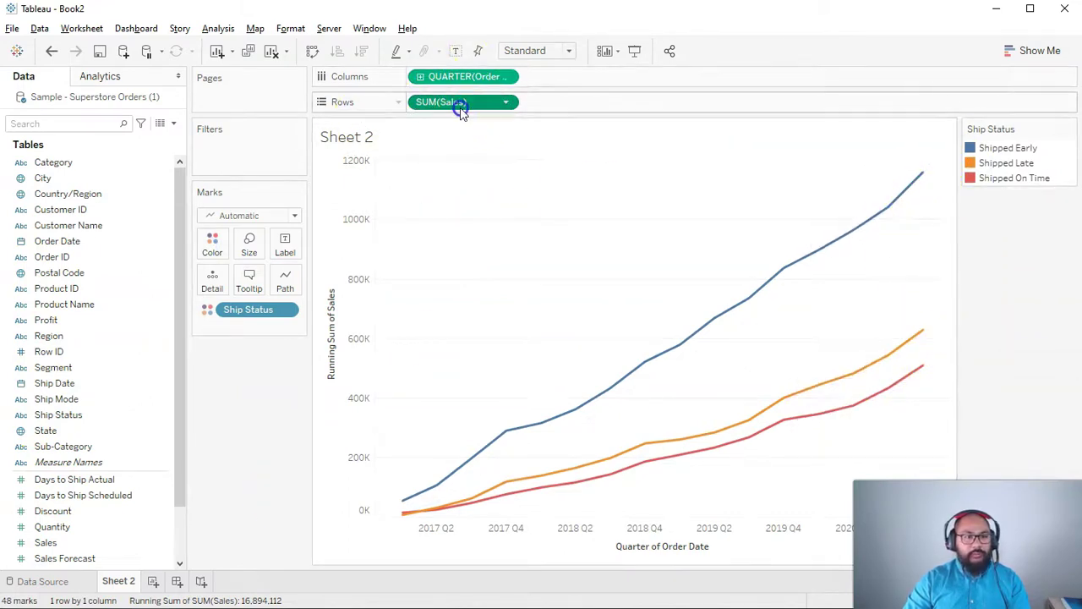
pyautogui.click(506, 76)
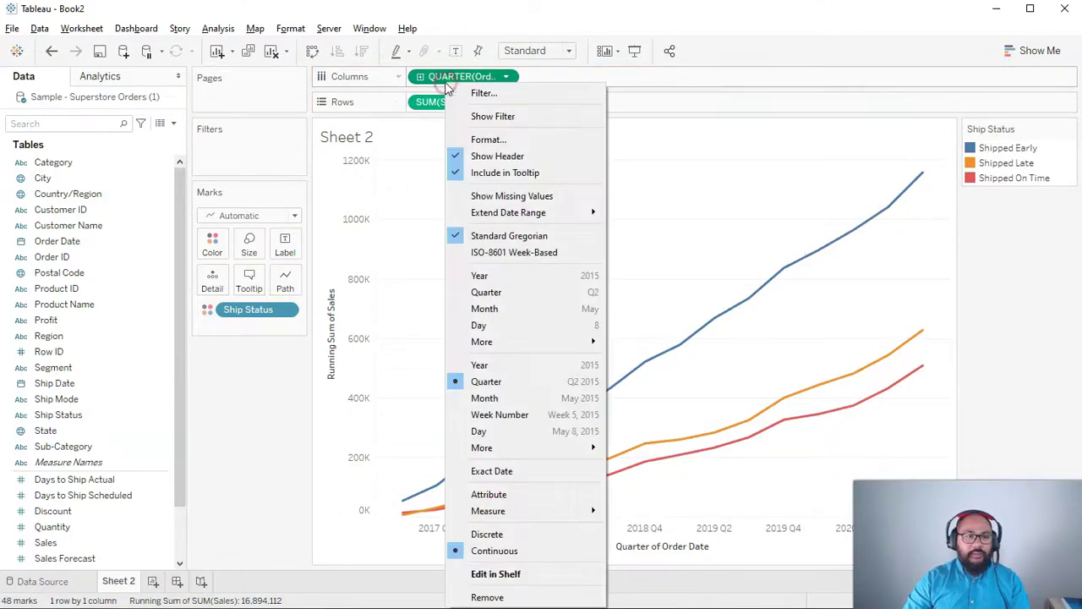
pyautogui.click(516, 277)
pyautogui.click(507, 76)
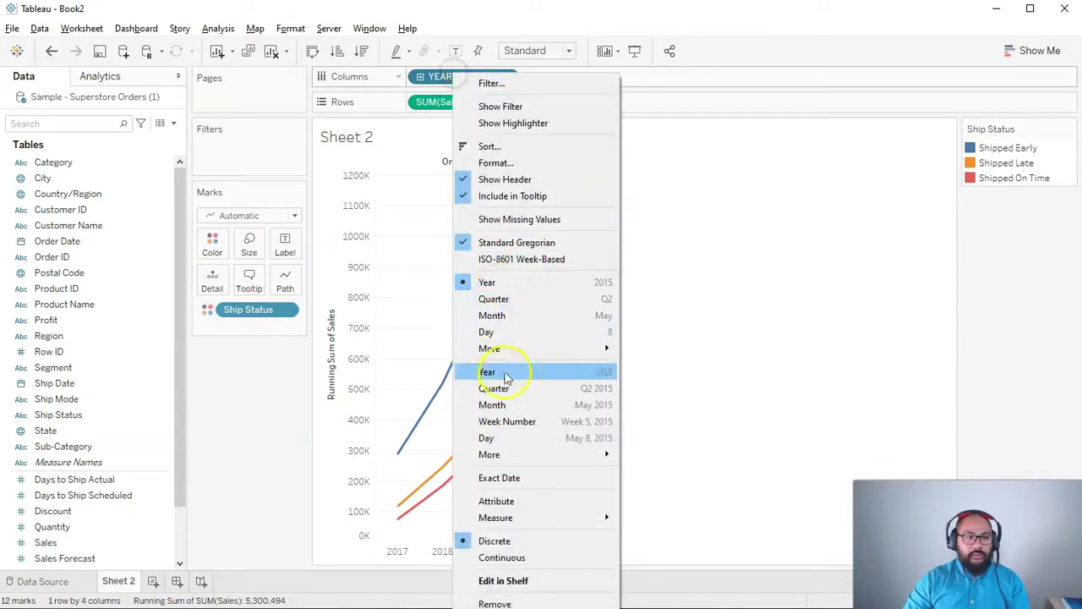
pyautogui.click(504, 374)
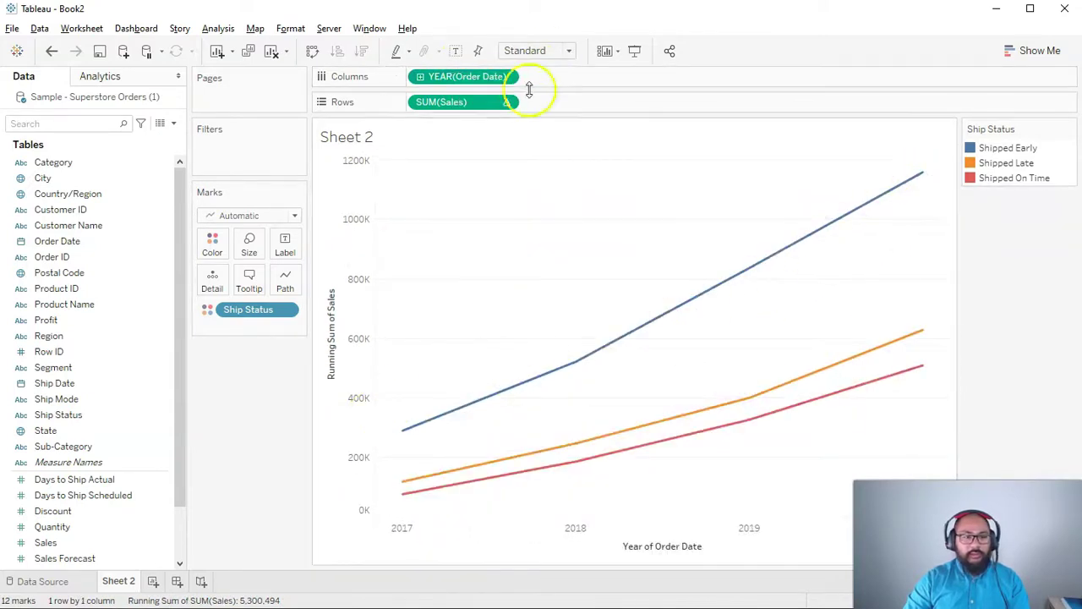
pyautogui.click(453, 99)
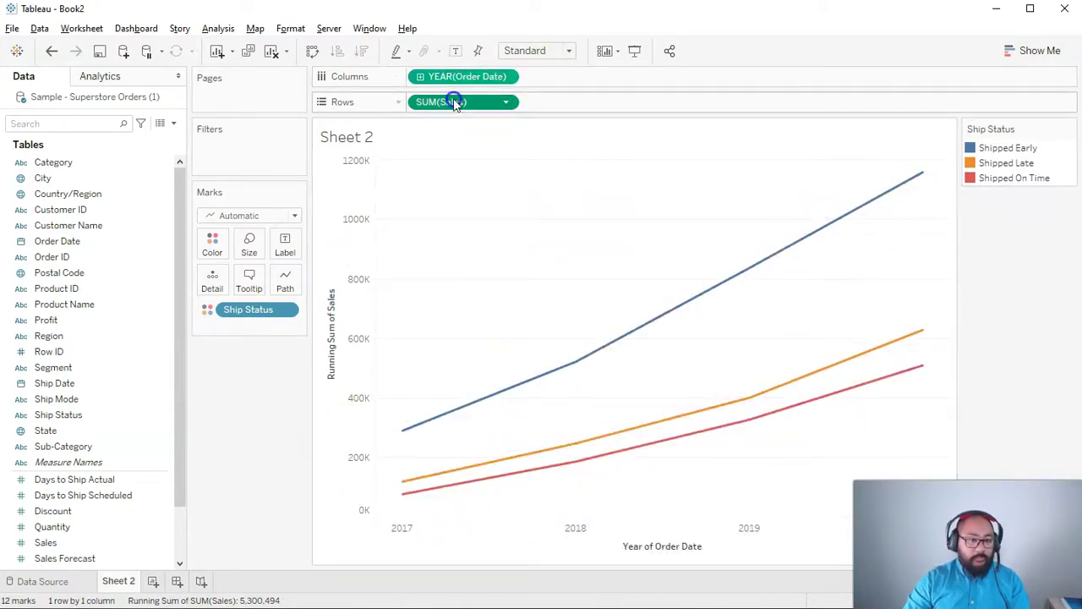
# Label points with SUM(Sales) and compare 2020 values, e.g. Shipped Early at 1,159,159.
pyautogui.moveTo(453, 98); pyautogui.dragTo(297, 247)
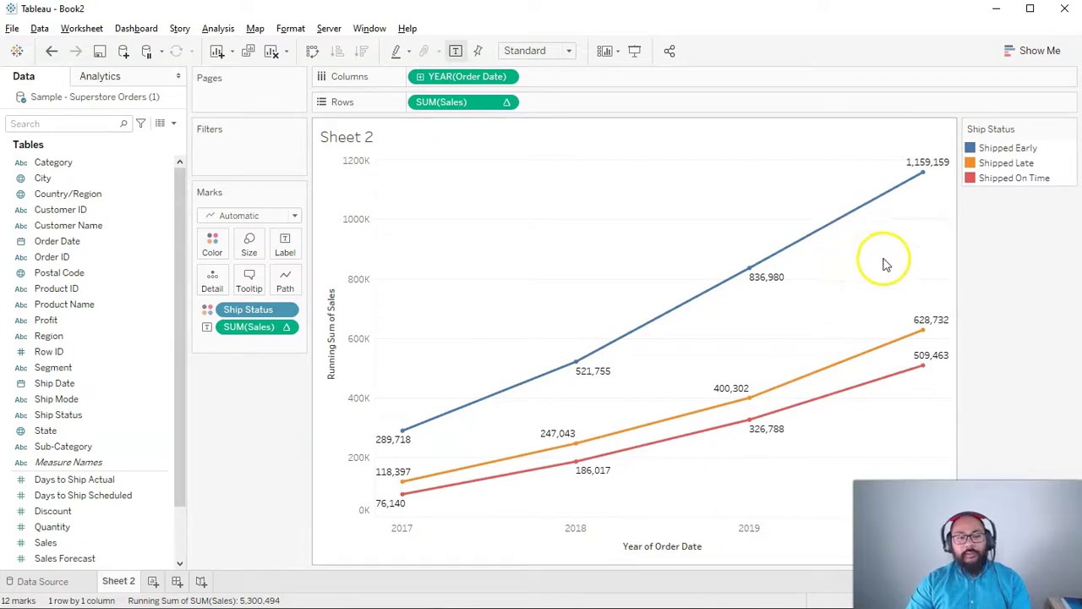
pyautogui.click(1007, 148)
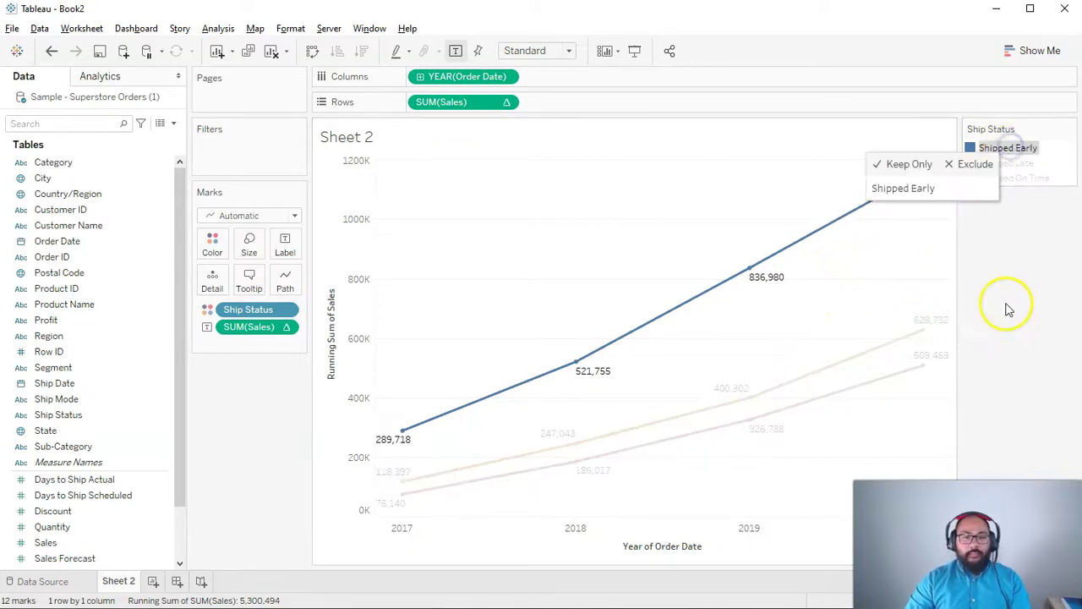
pyautogui.click(403, 432)
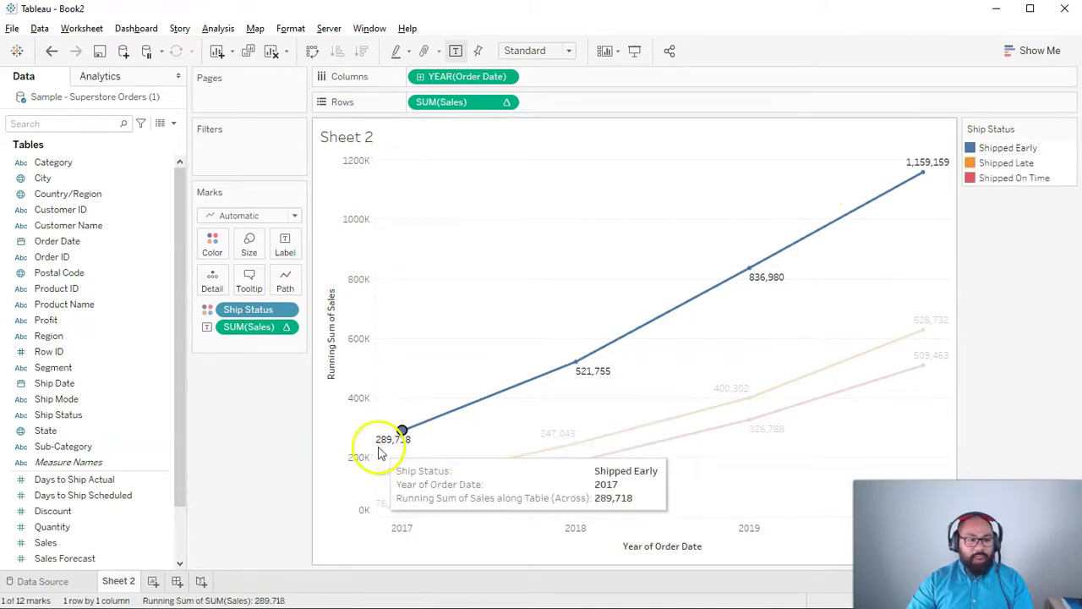
pyautogui.click(923, 175)
pyautogui.click(923, 175)
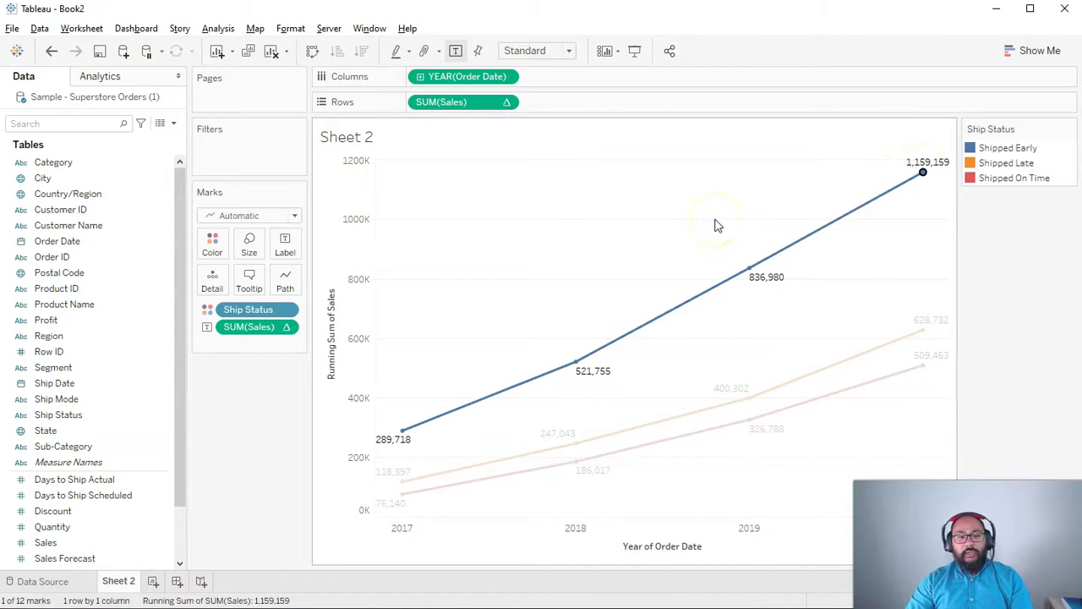
pyautogui.click(922, 329)
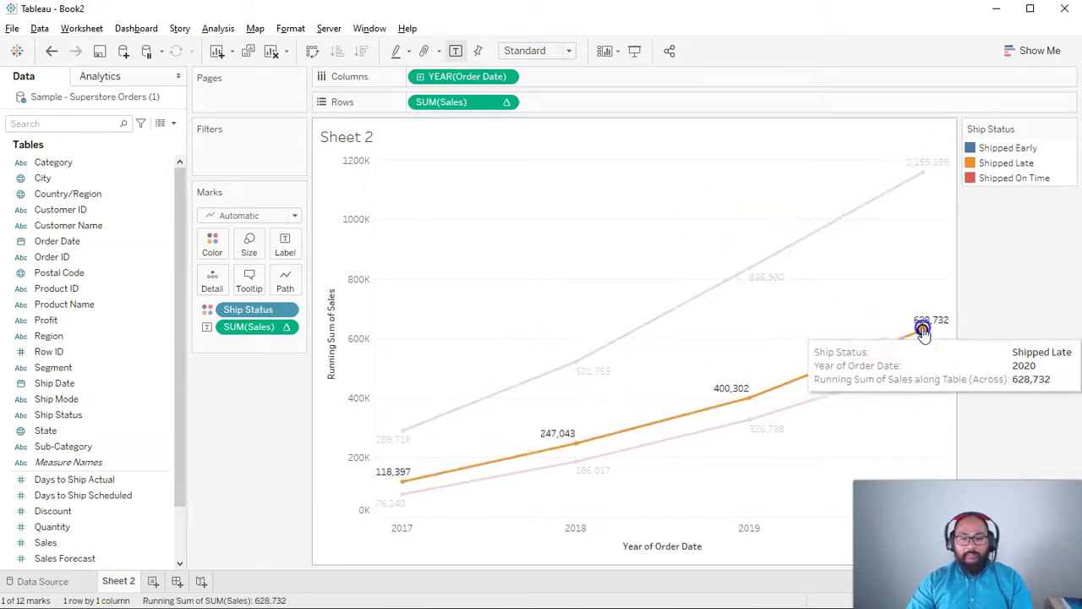
pyautogui.click(922, 367)
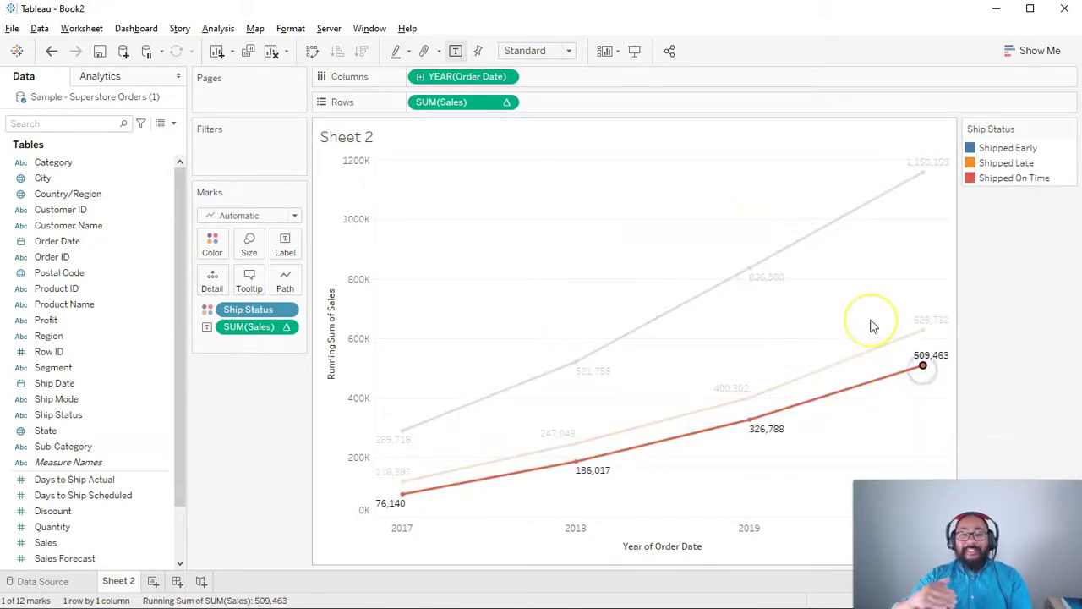
pyautogui.click(684, 210)
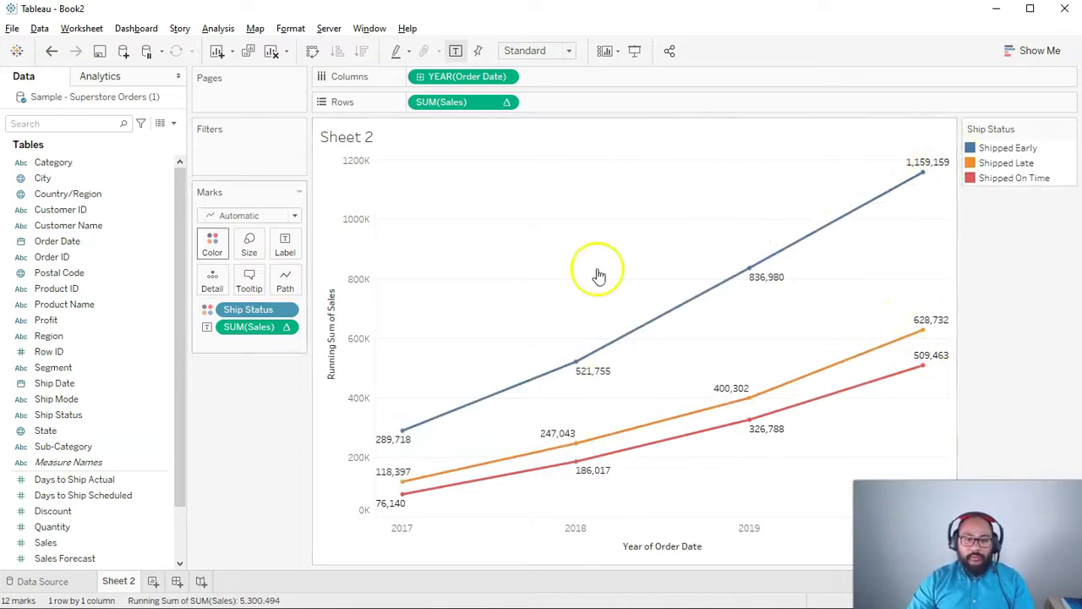
# Format labels as Custom numbers in Thousands (K) with 0 decimals, e.g. 1,159K, 629K, 509K.
pyautogui.rightClick(262, 327)
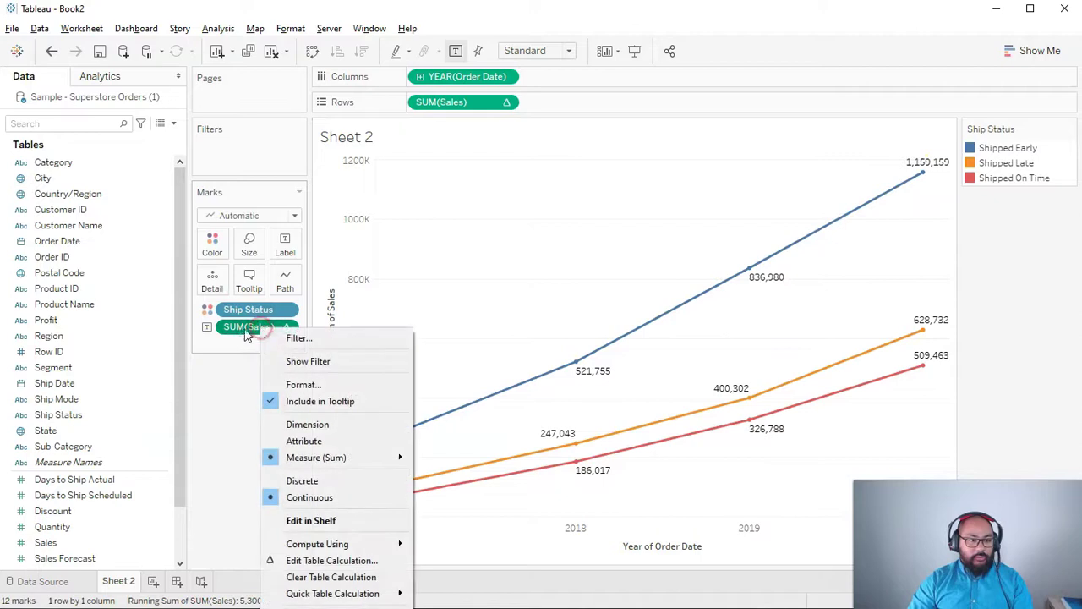
pyautogui.click(304, 383)
pyautogui.click(100, 216)
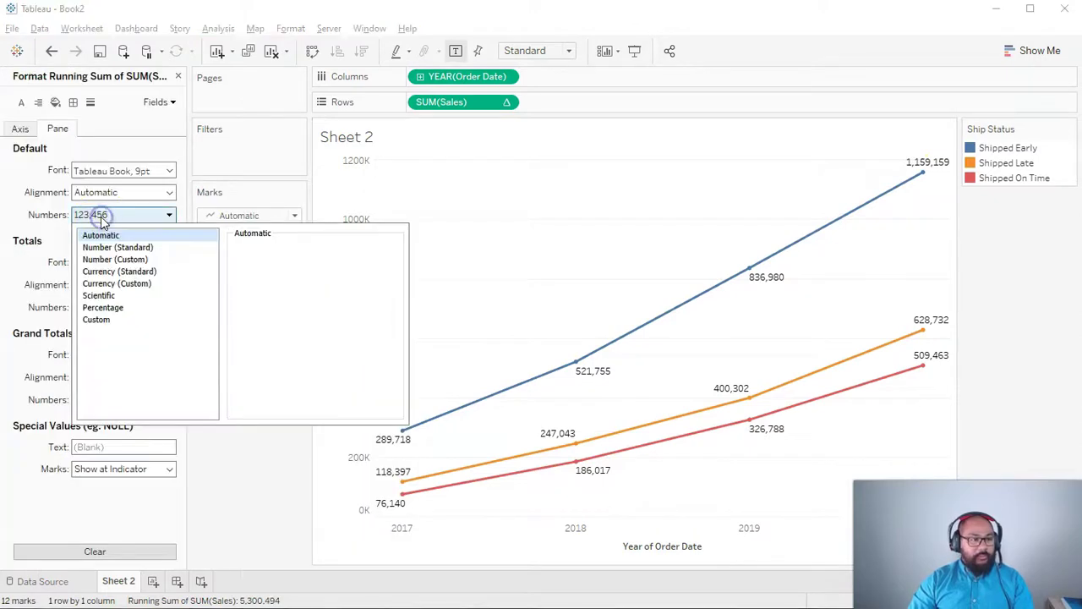
pyautogui.click(125, 260)
pyautogui.click(288, 340)
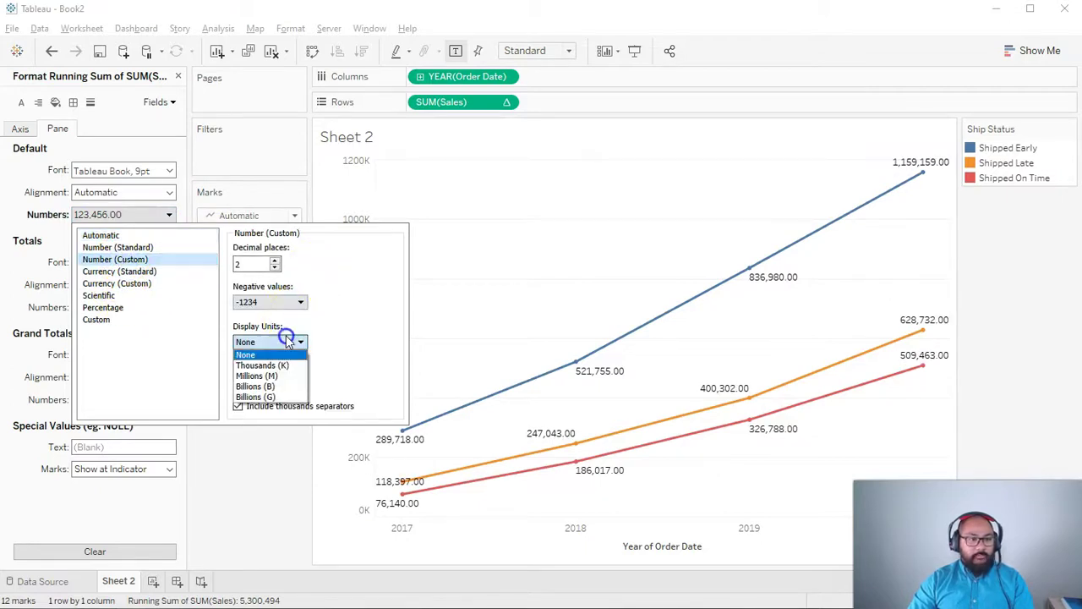
pyautogui.click(284, 367)
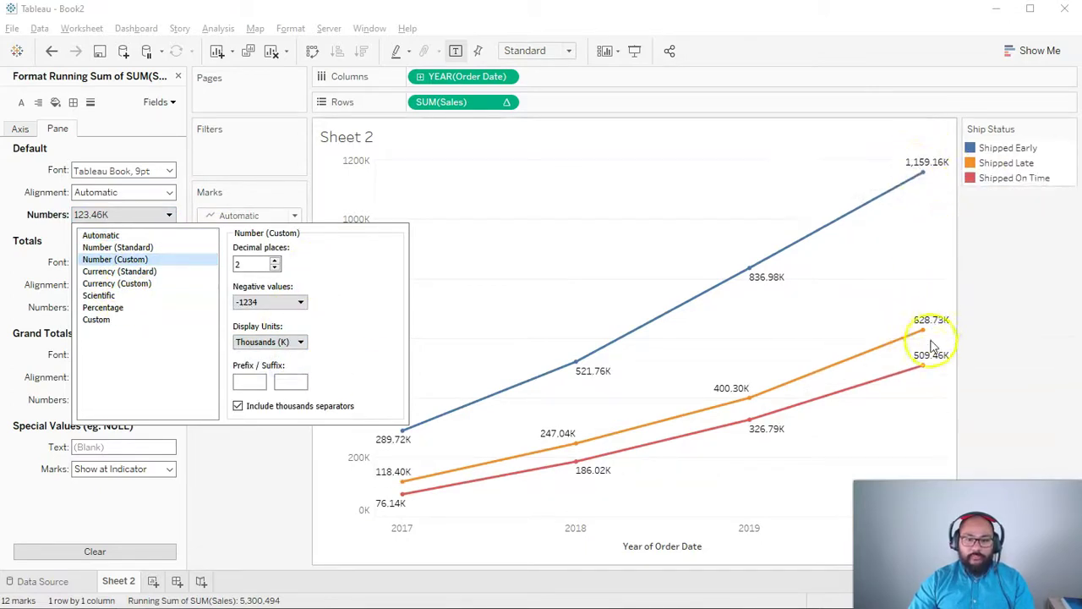
pyautogui.click(275, 267)
pyautogui.click(275, 267)
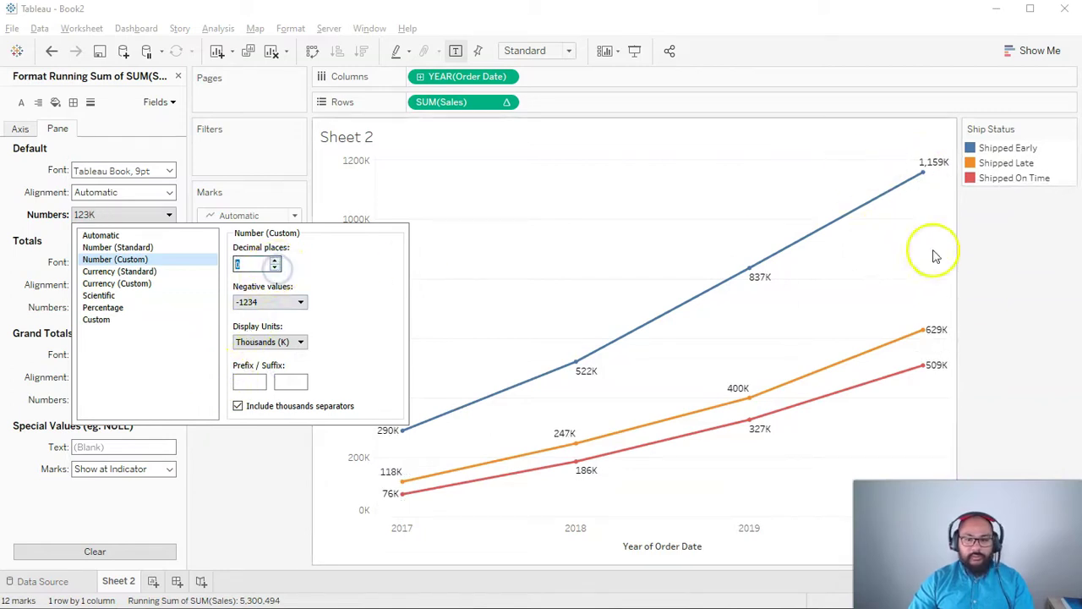
pyautogui.click(279, 489)
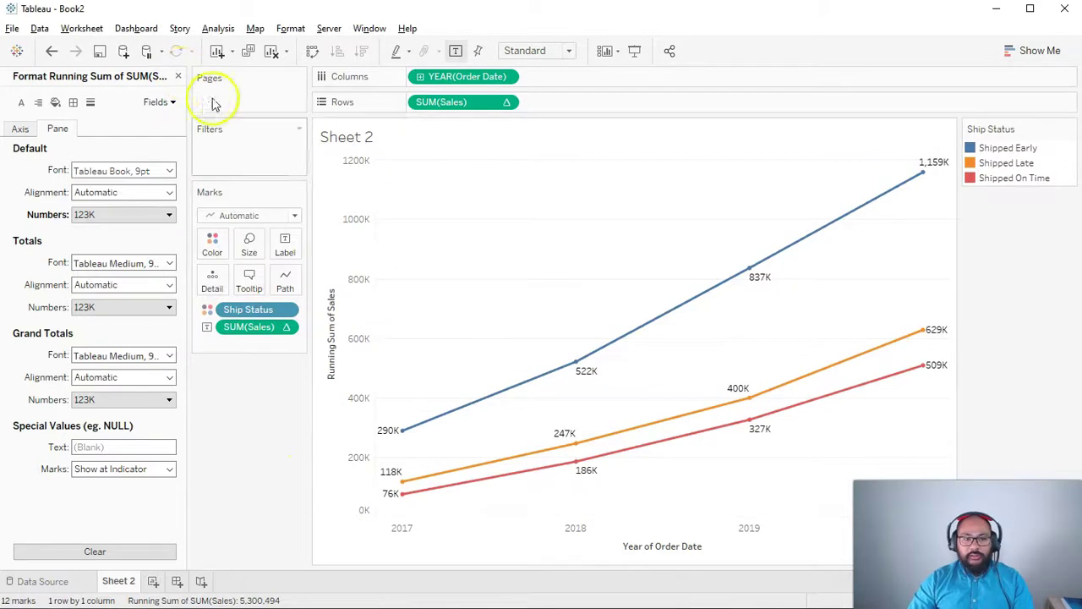
pyautogui.click(178, 77)
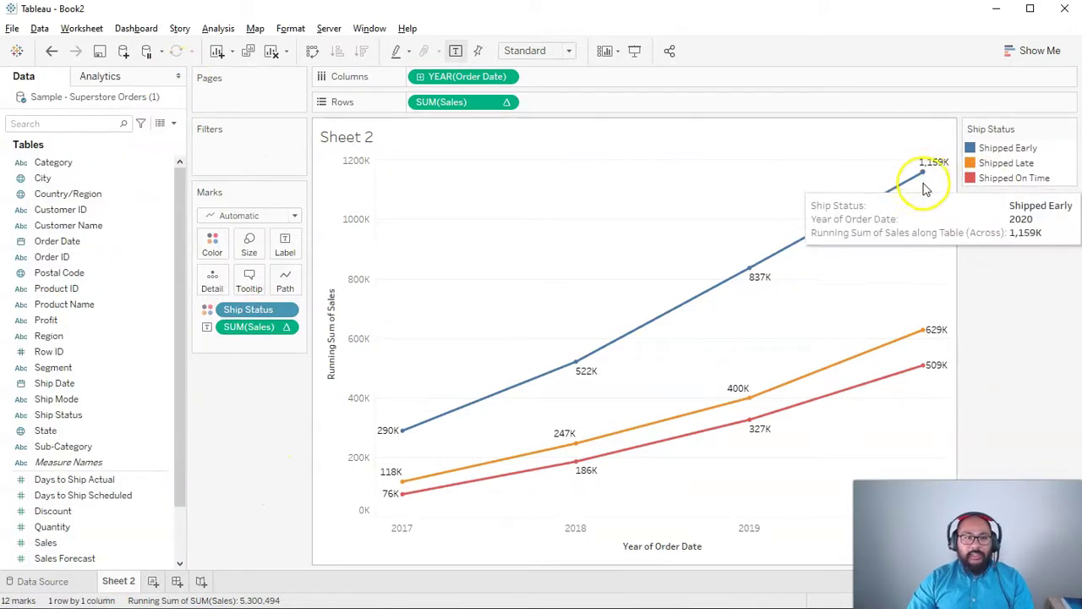
pyautogui.moveTo(925, 366)
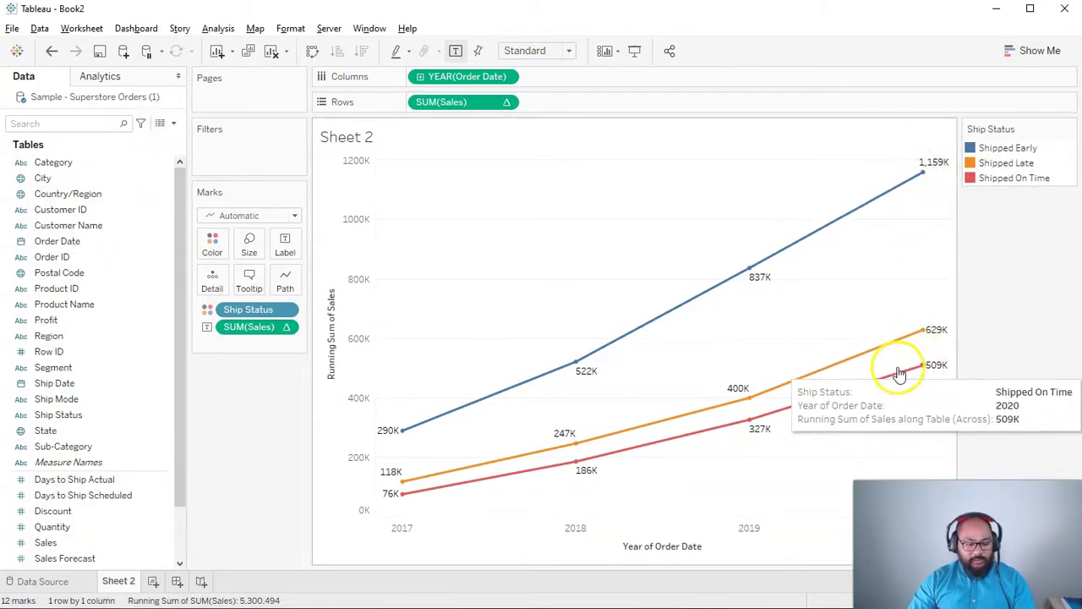
pyautogui.moveTo(921, 365)
pyautogui.mouseDown()
pyautogui.moveTo(755, 389)
pyautogui.moveTo(362, 381)
pyautogui.moveTo(386, 361)
pyautogui.mouseUp()
# Mark the 600K and 1,200K levels on screen, clear the marks, and launch Calculator.
pyautogui.moveTo(921, 324)
pyautogui.mouseDown()
pyautogui.moveTo(589, 324)
pyautogui.moveTo(377, 346)
pyautogui.mouseUp()
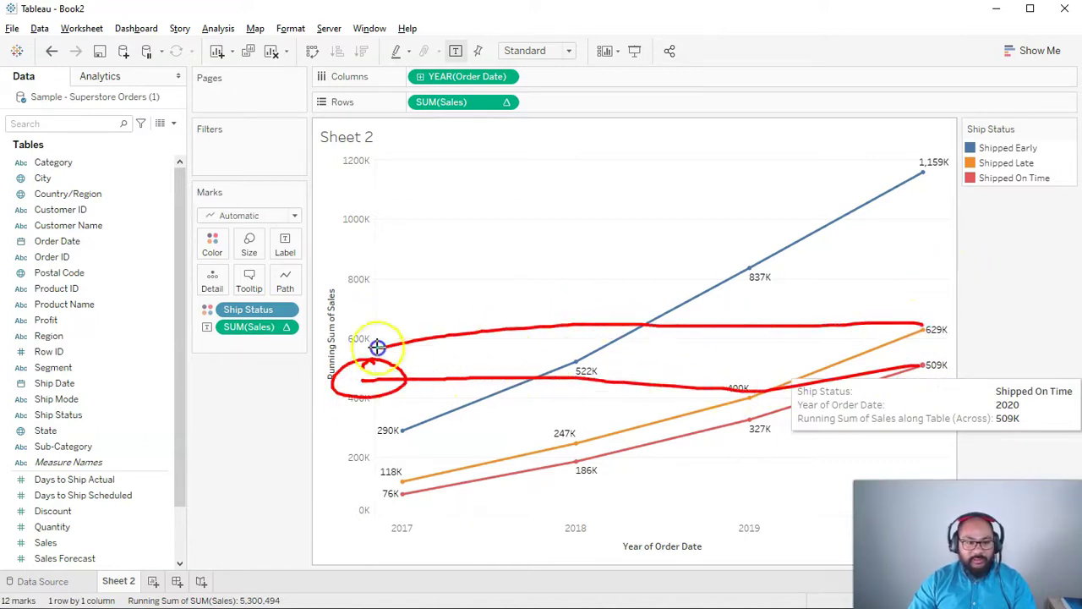
pyautogui.moveTo(928, 165); pyautogui.dragTo(410, 169)
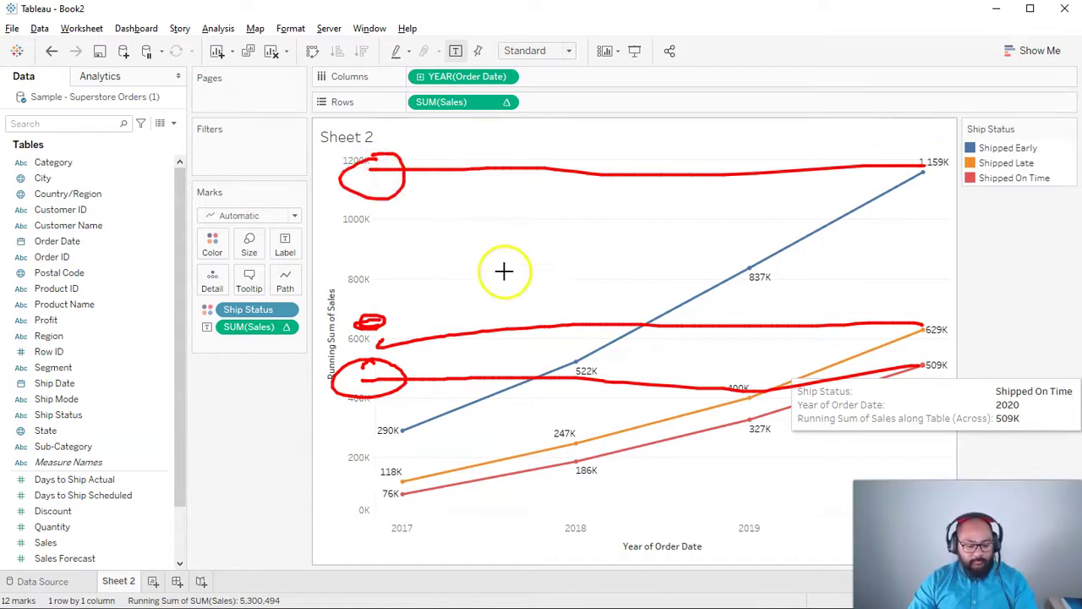
pyautogui.press('Escape')
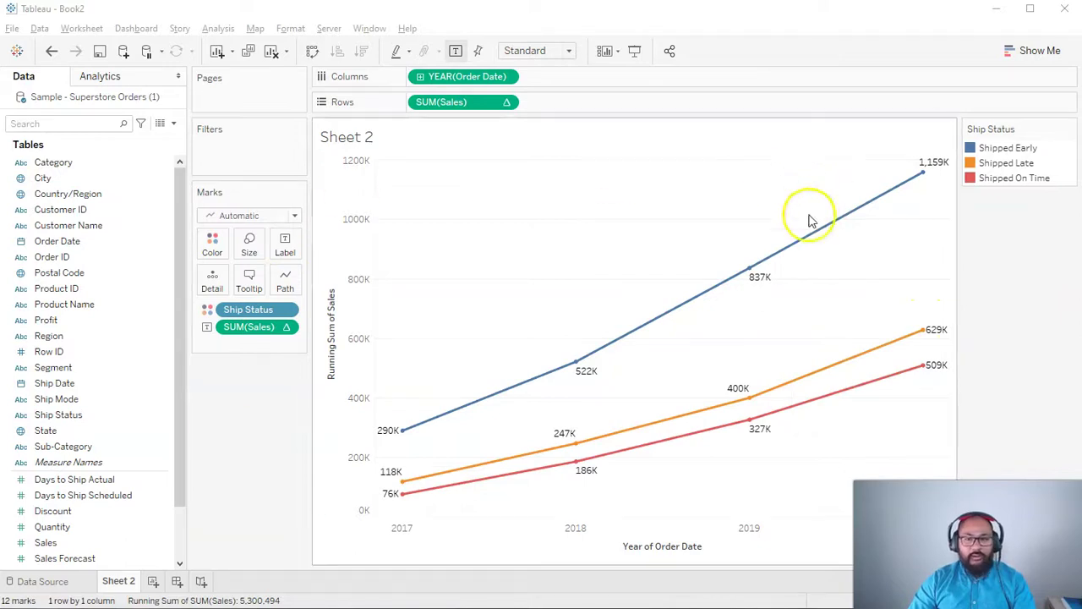
pyautogui.press('XF86Calculator')
# Compute 1159 + 629 + 509 = 2,297 and move Calculator beside the chart.
pyautogui.moveTo(288, 76); pyautogui.dragTo(219, 126)
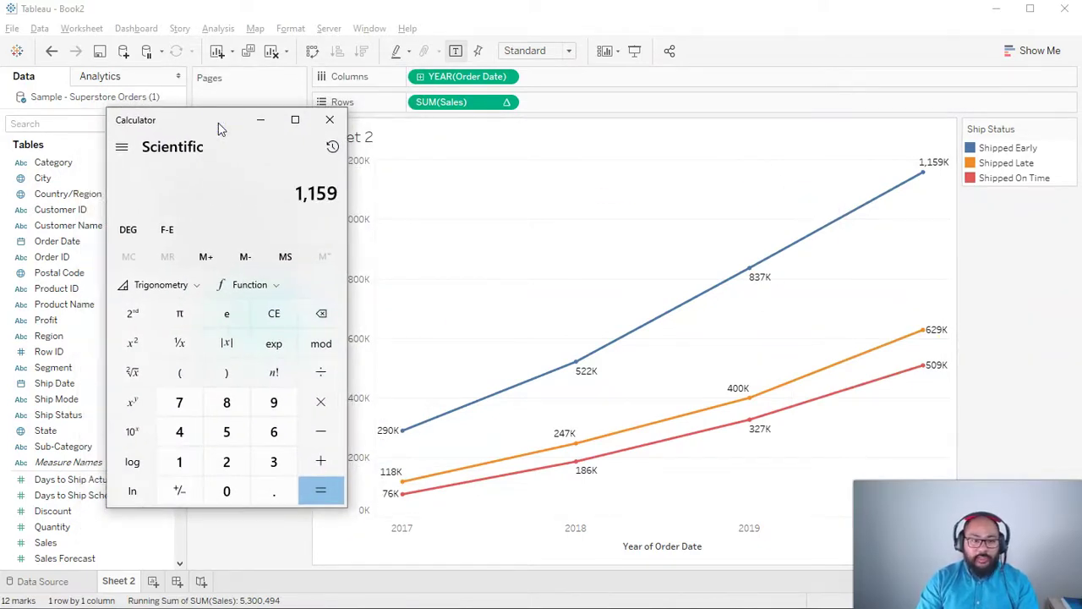
pyautogui.write('629 + ')
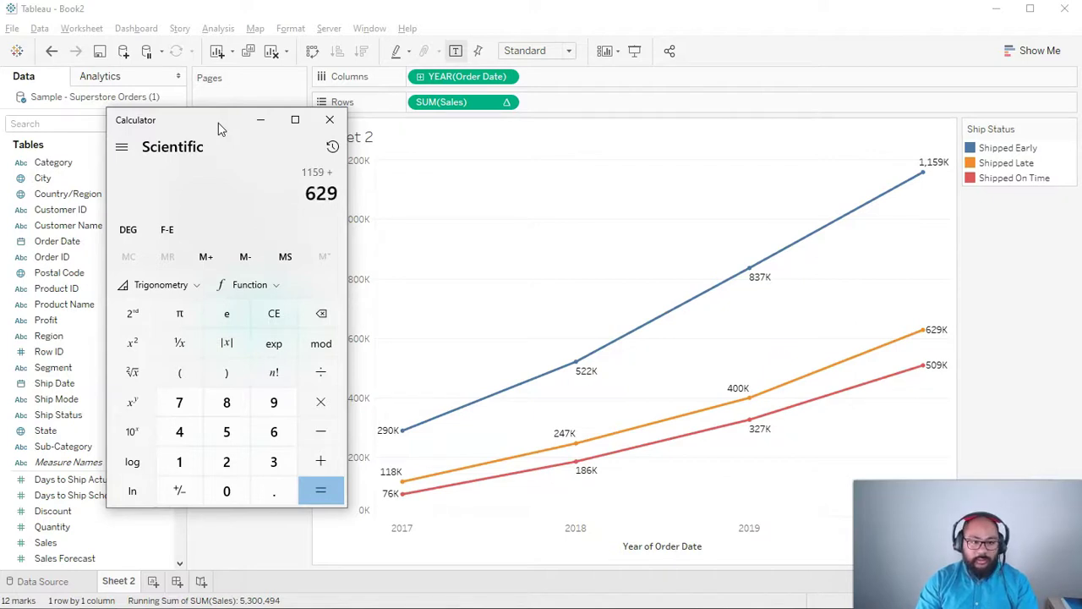
pyautogui.write('509')
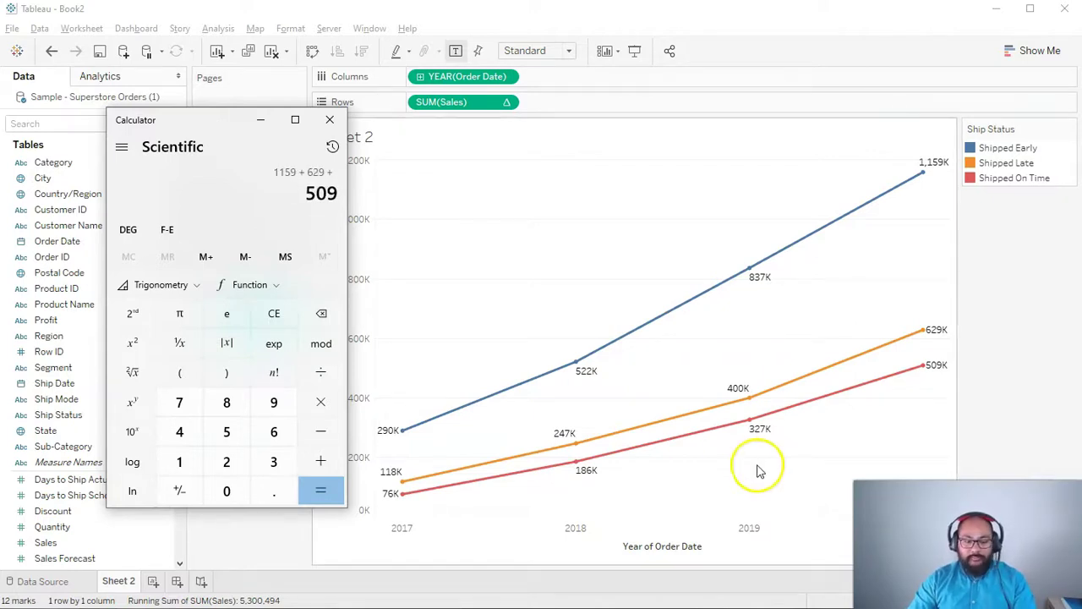
pyautogui.press('Return')
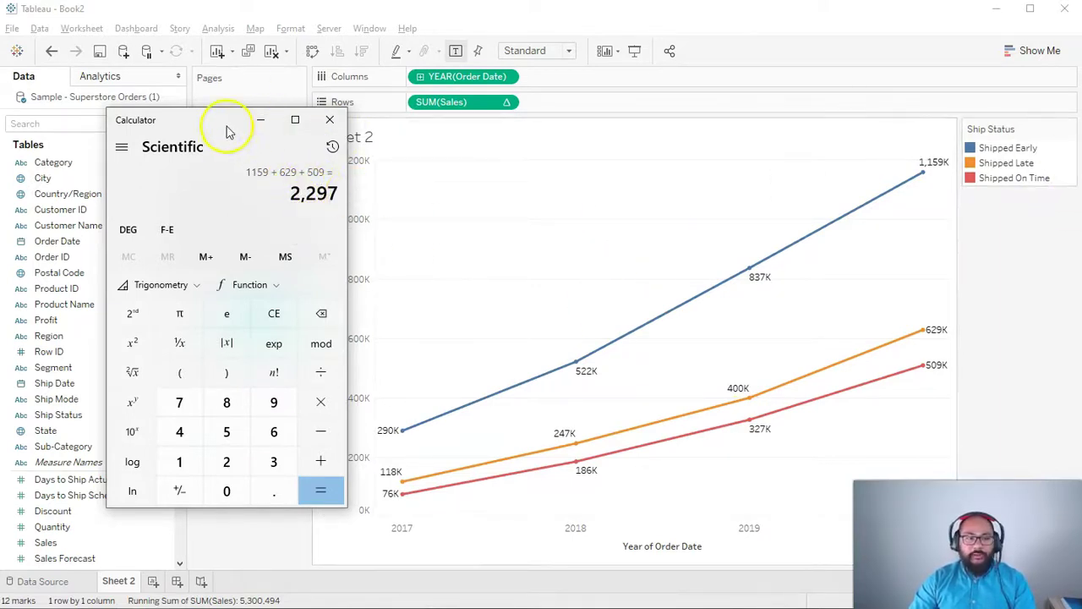
pyautogui.moveTo(227, 131); pyautogui.dragTo(875, 95)
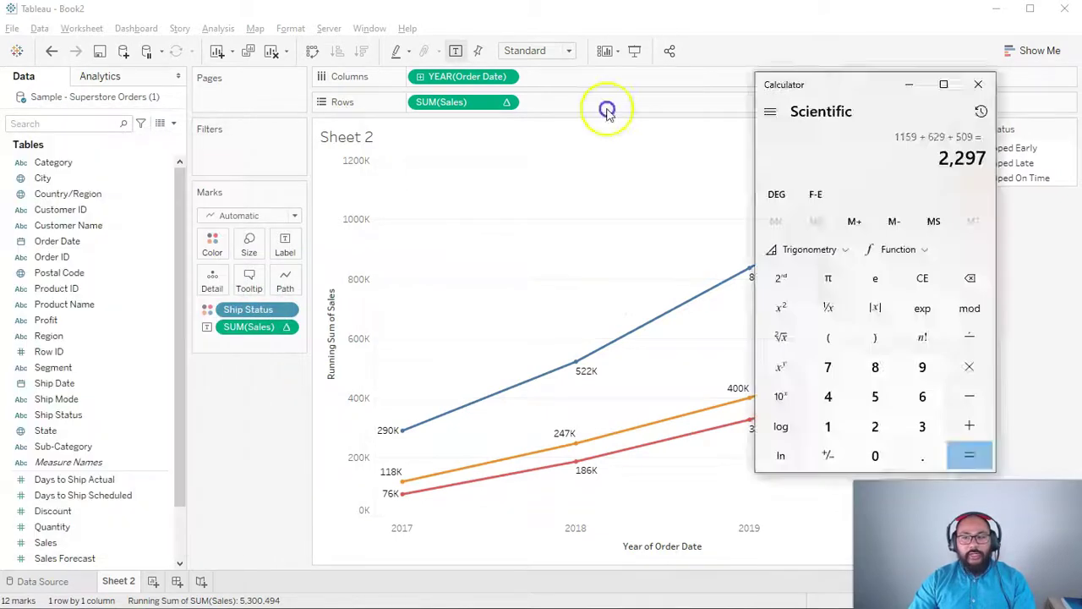
# Return to Tableau and sketch stacked bars for the 2020 totals beside the legend.
pyautogui.click(607, 111)
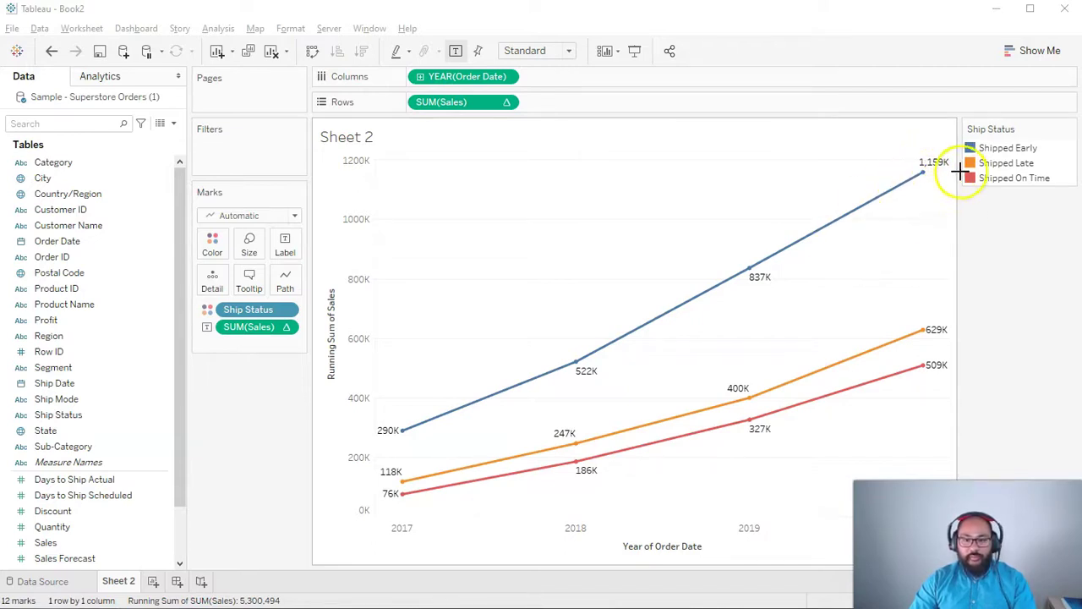
pyautogui.moveTo(963, 262); pyautogui.dragTo(960, 478)
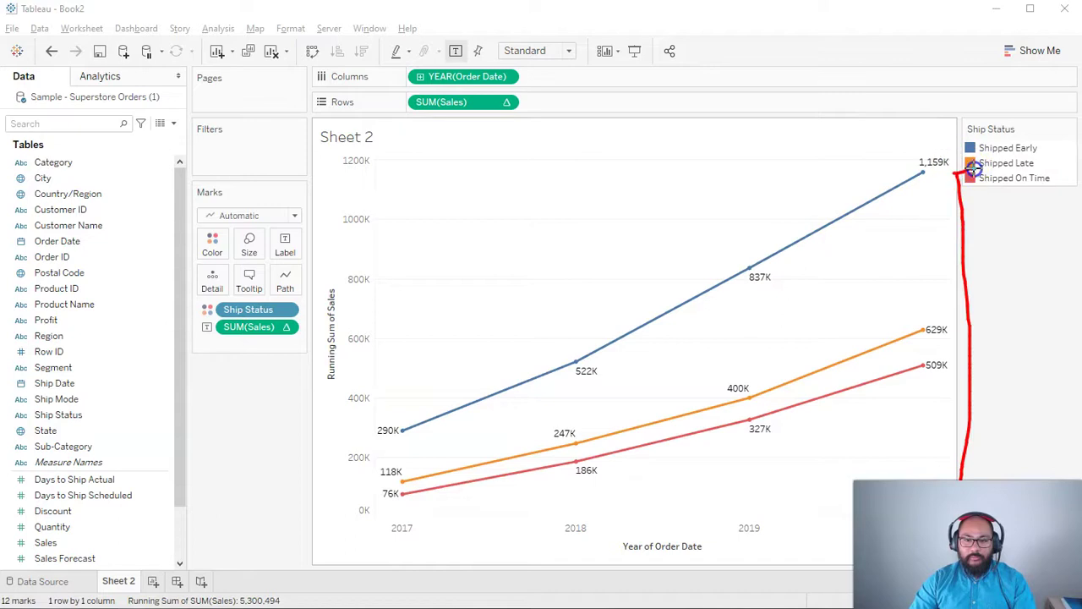
pyautogui.moveTo(974, 168); pyautogui.dragTo(972, 478)
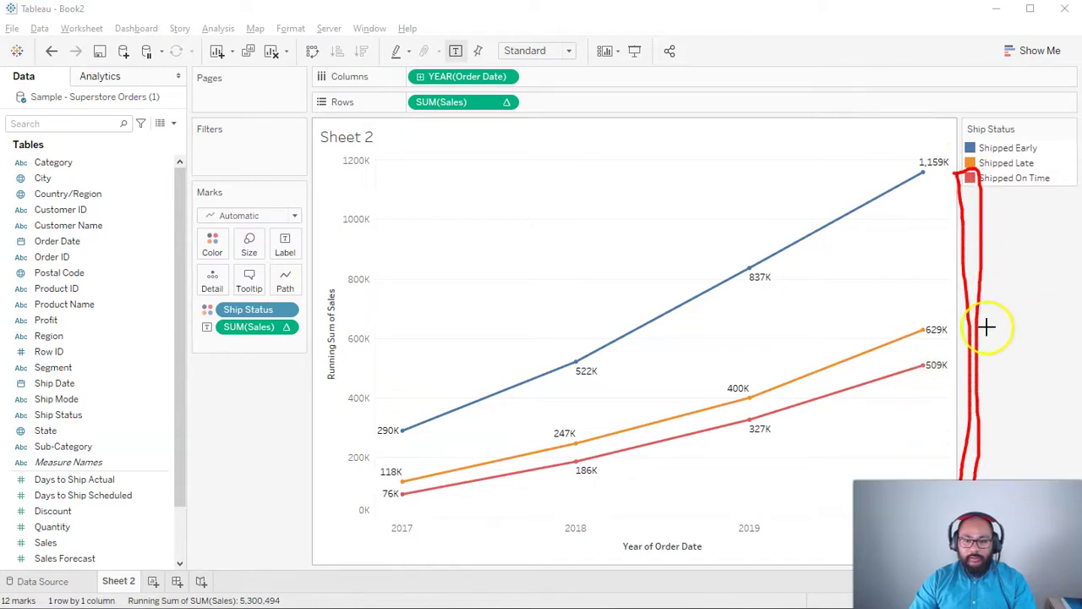
pyautogui.moveTo(986, 321)
pyautogui.mouseDown()
pyautogui.moveTo(1009, 389)
pyautogui.moveTo(1009, 479)
pyautogui.mouseUp()
pyautogui.moveTo(1022, 364); pyautogui.dragTo(1033, 426)
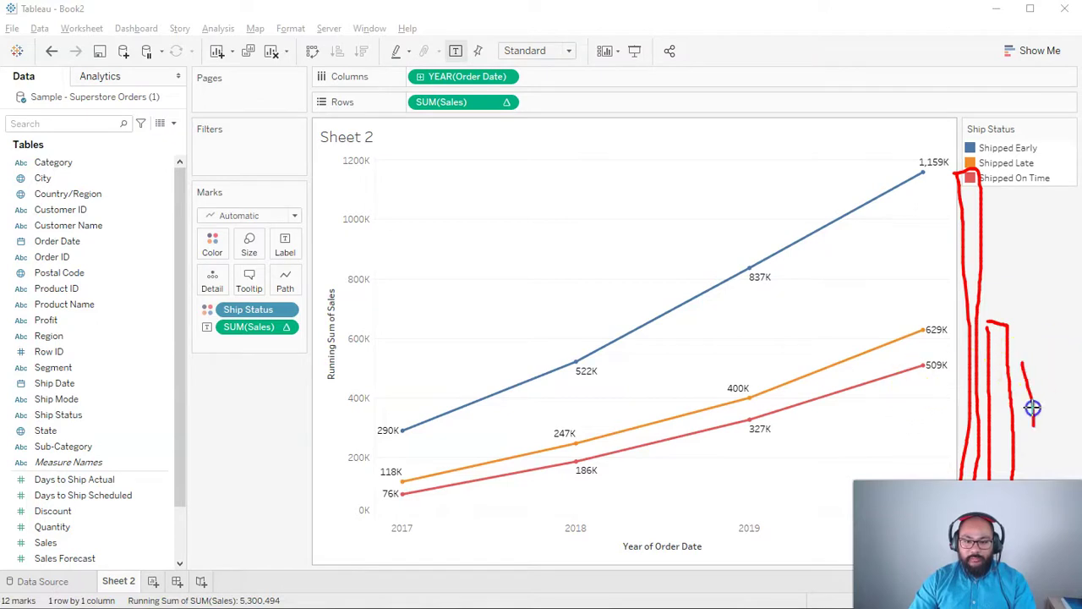
pyautogui.moveTo(1023, 365); pyautogui.dragTo(1059, 395)
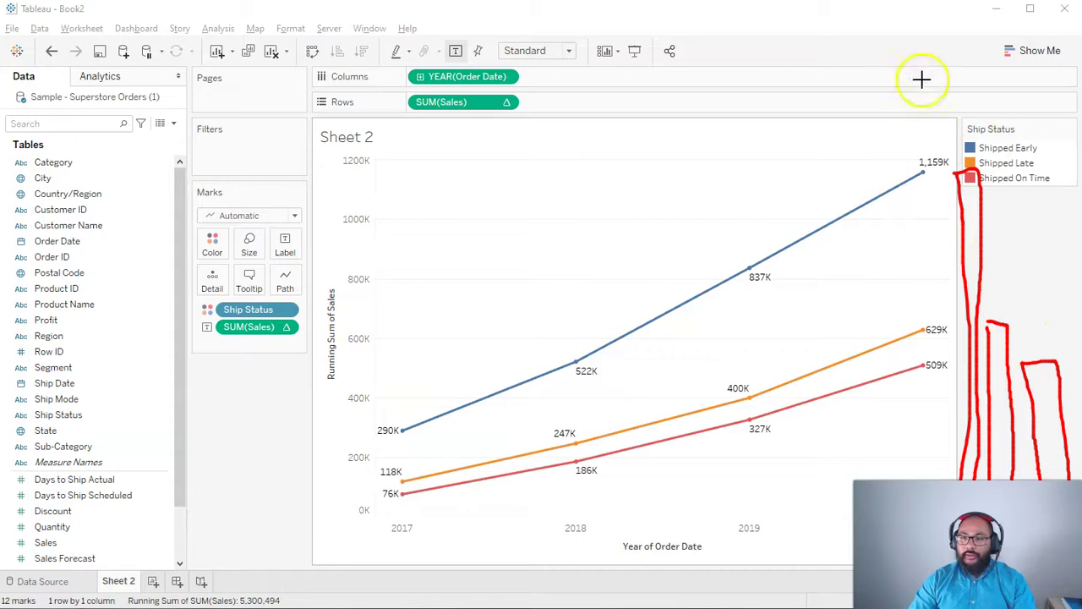
pyautogui.moveTo(951, 44); pyautogui.dragTo(953, 174)
pyautogui.moveTo(949, 43)
pyautogui.mouseDown()
pyautogui.moveTo(970, 26)
pyautogui.moveTo(976, 178)
pyautogui.mouseUp()
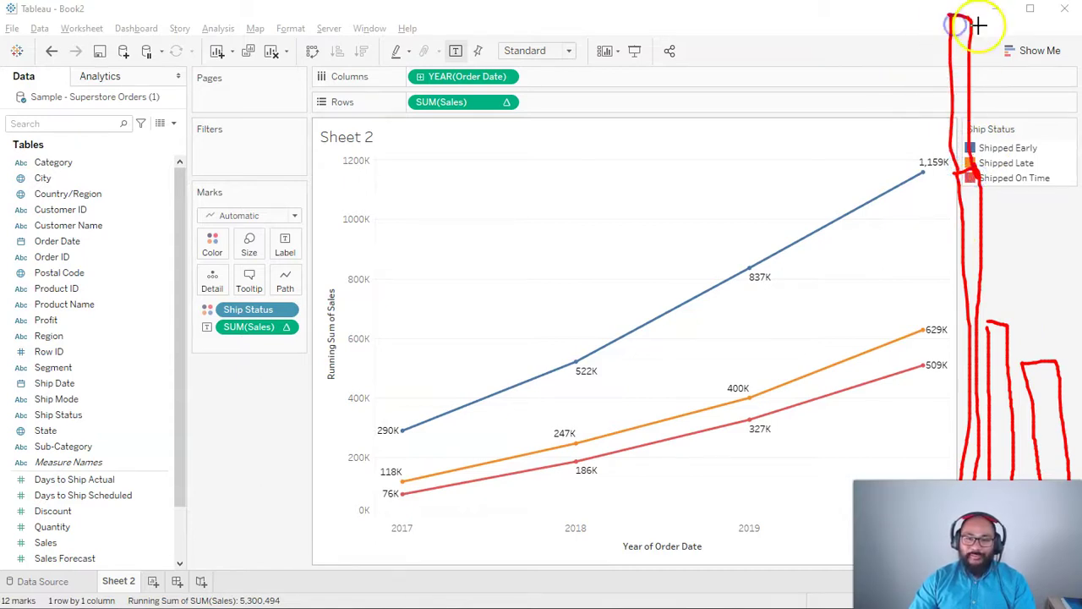
pyautogui.moveTo(971, 25); pyautogui.dragTo(970, 0)
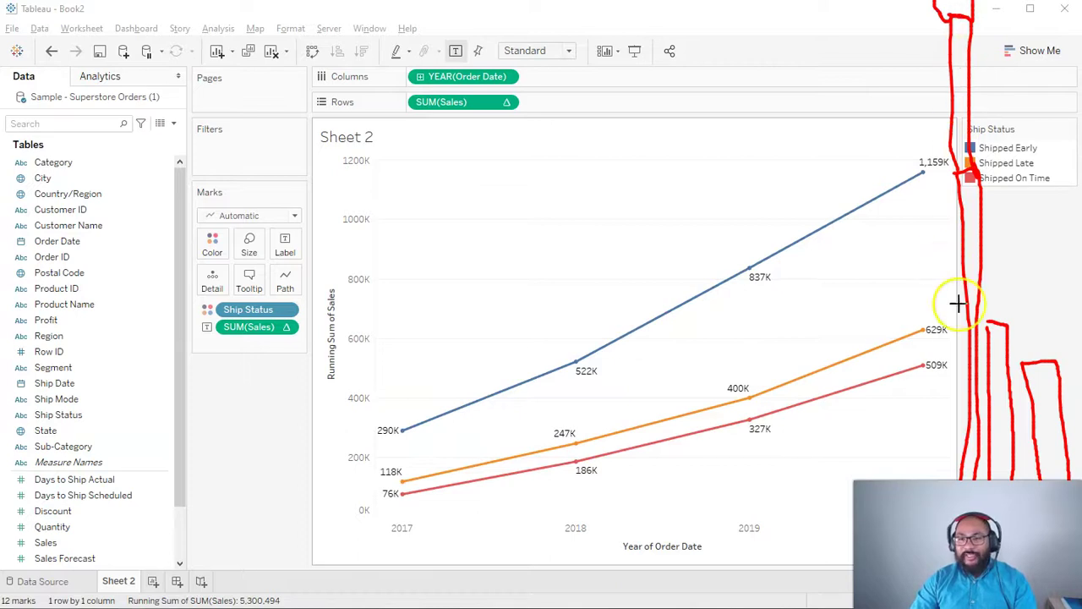
pyautogui.moveTo(962, 181); pyautogui.dragTo(963, 186)
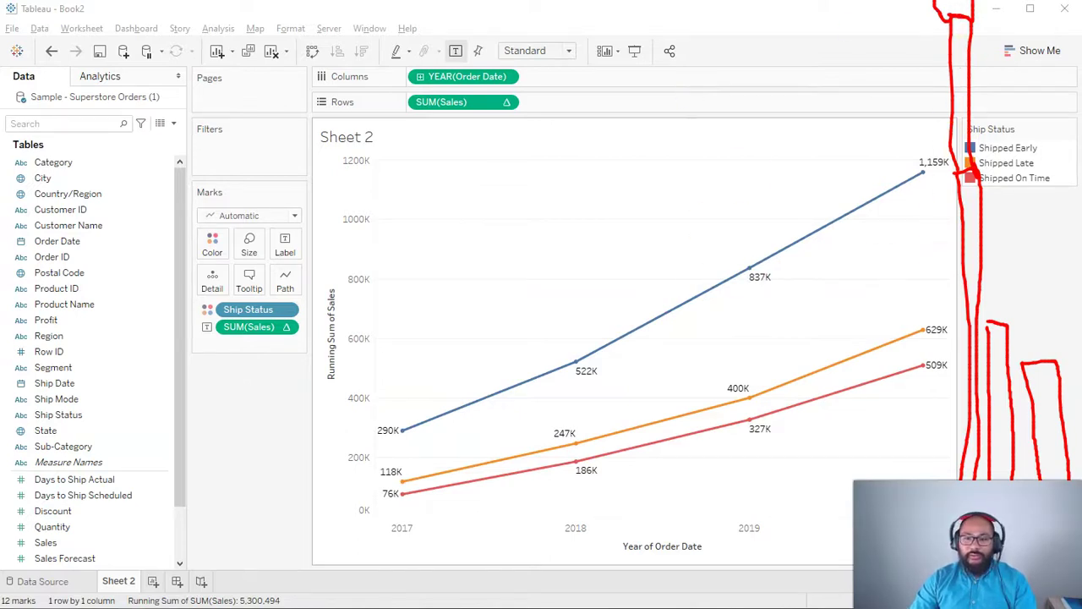
# Clear the sketches and briefly flip to the Calculator total and back to Tableau.
pyautogui.press('Escape')
pyautogui.hotkey('alt', 'Tab')
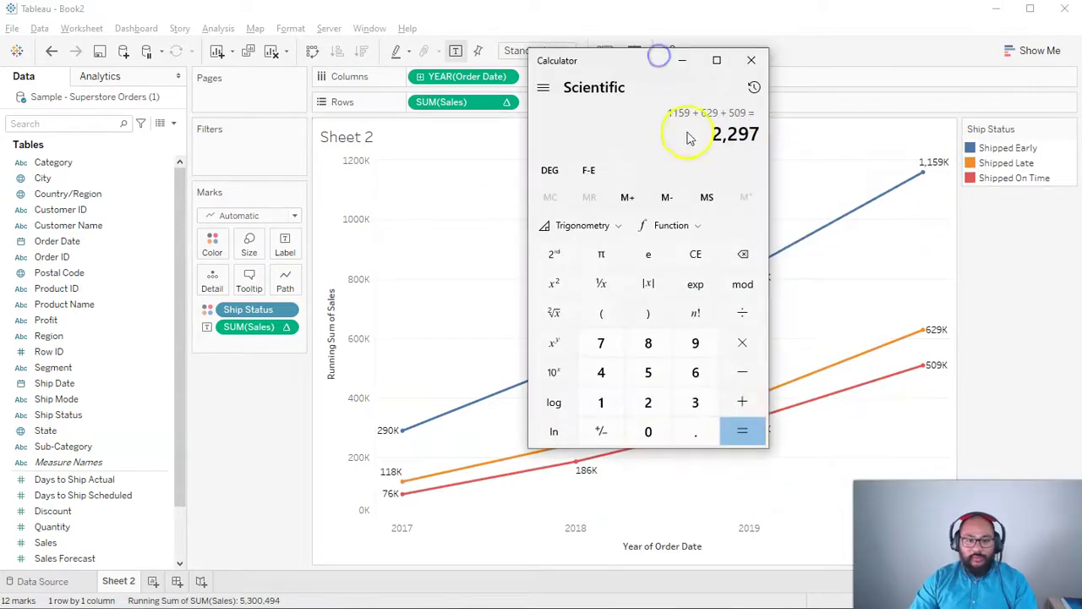
pyautogui.hotkey('alt', 'Tab')
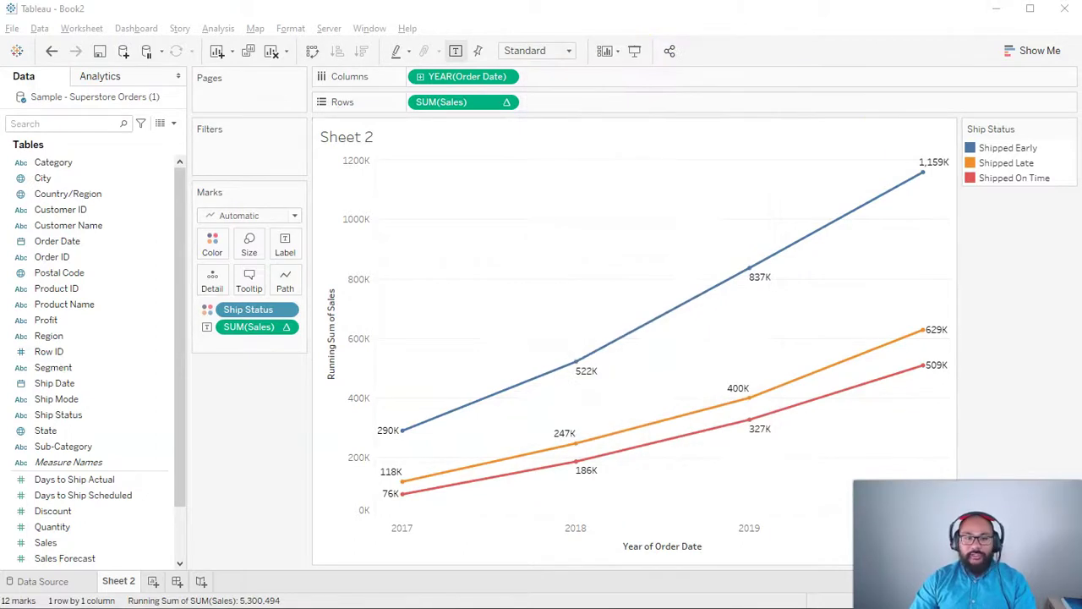
# Switch the mark type to Area, stacking the three Ship Status series to about 2300K.
pyautogui.click(286, 215)
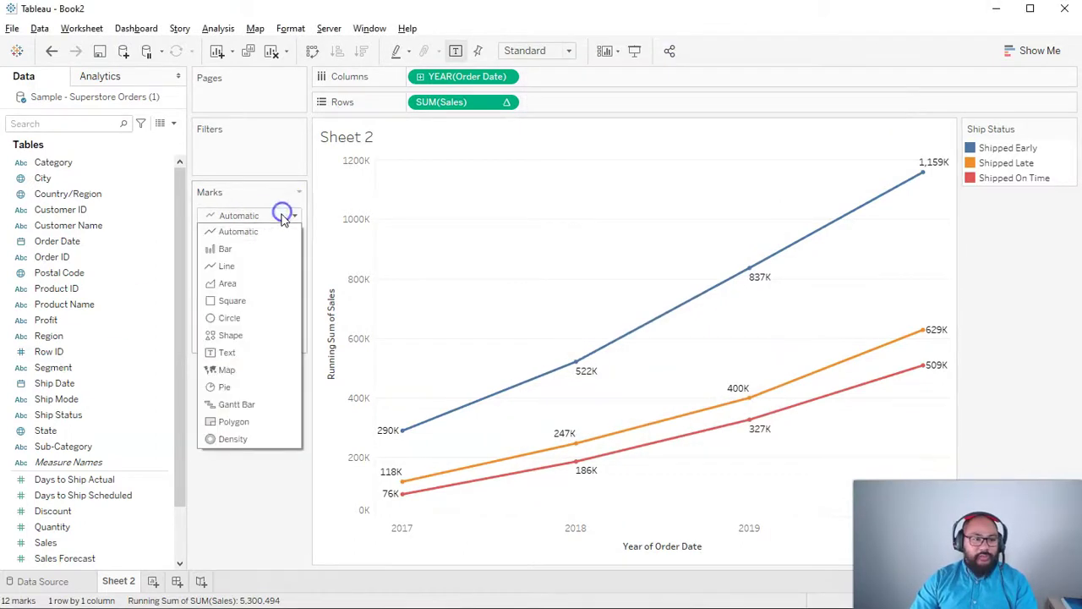
pyautogui.click(234, 284)
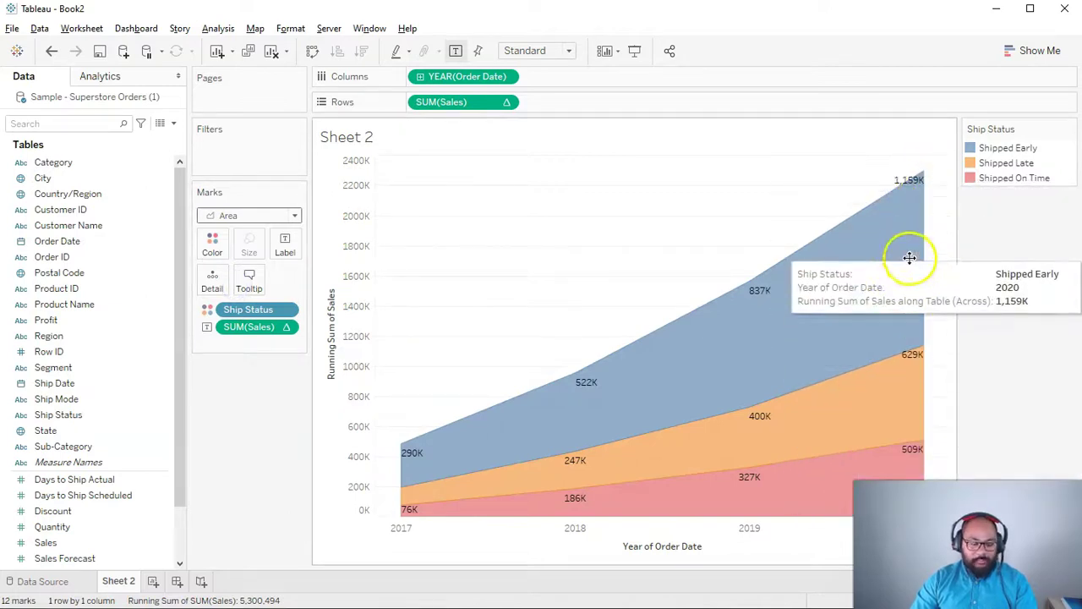
pyautogui.moveTo(930, 164)
pyautogui.mouseDown()
pyautogui.moveTo(933, 179)
pyautogui.moveTo(427, 176)
pyautogui.moveTo(410, 188)
pyautogui.mouseUp()
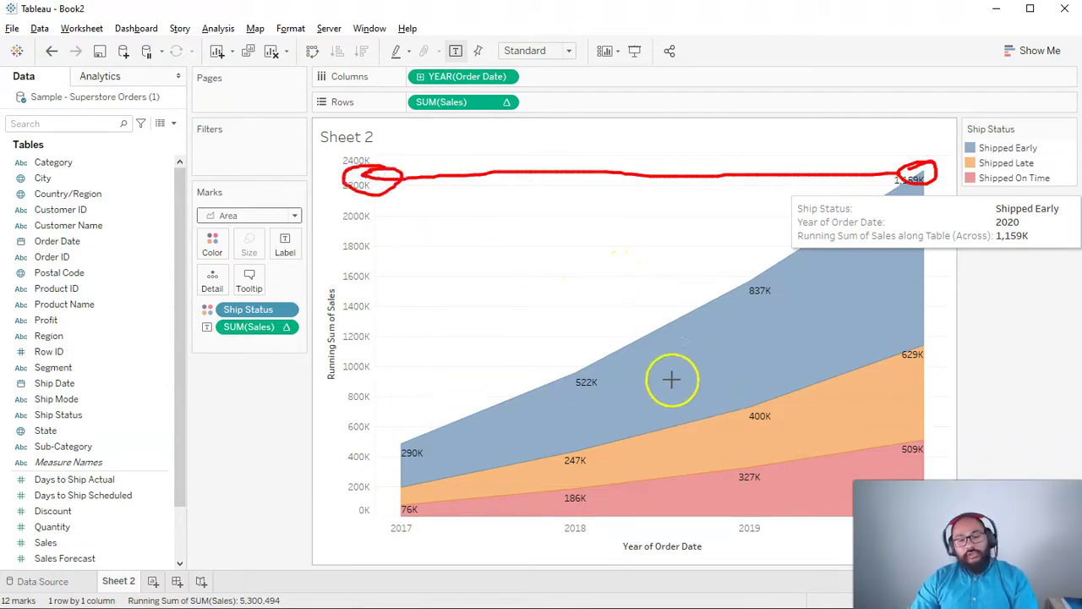
pyautogui.press('Escape')
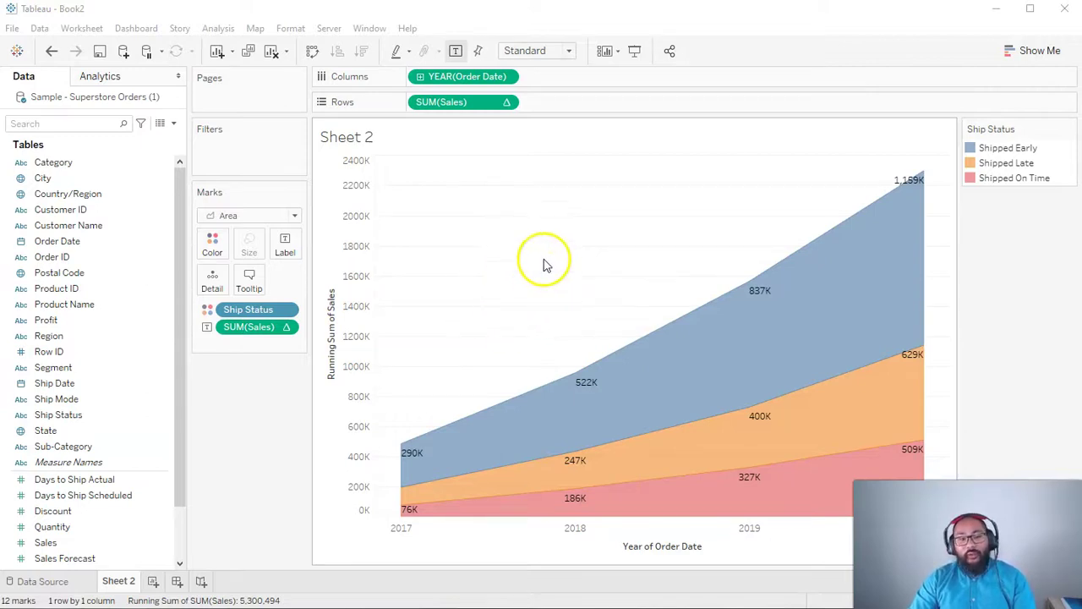
pyautogui.moveTo(926, 196)
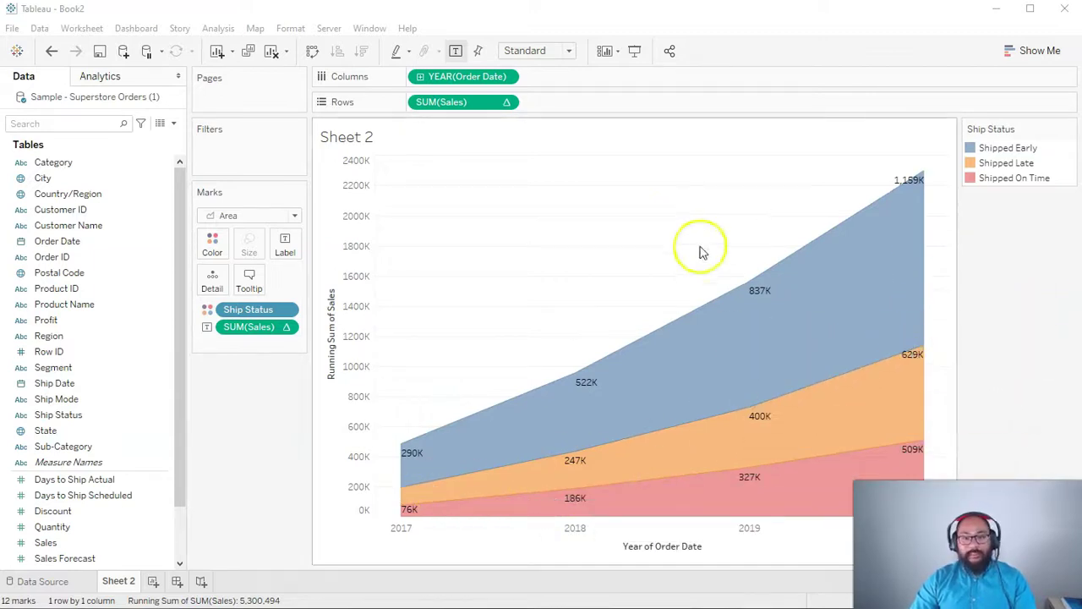
pyautogui.moveTo(919, 360)
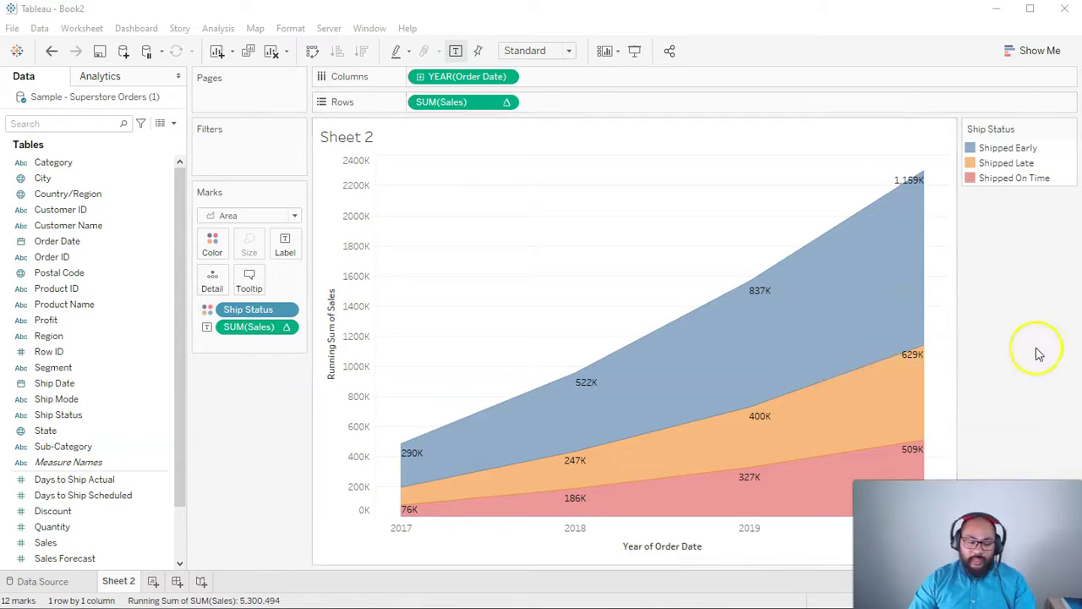
pyautogui.moveTo(934, 342)
pyautogui.moveTo(938, 345)
pyautogui.mouseDown()
pyautogui.moveTo(1007, 344)
pyautogui.moveTo(976, 373)
pyautogui.mouseUp()
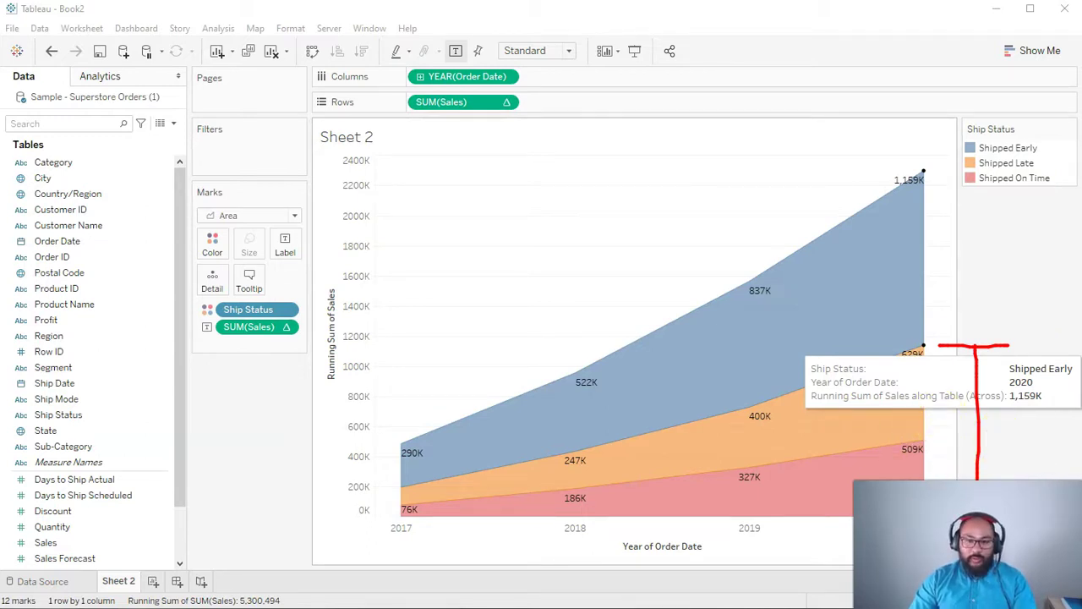
pyautogui.press('e')
pyautogui.press('Escape')
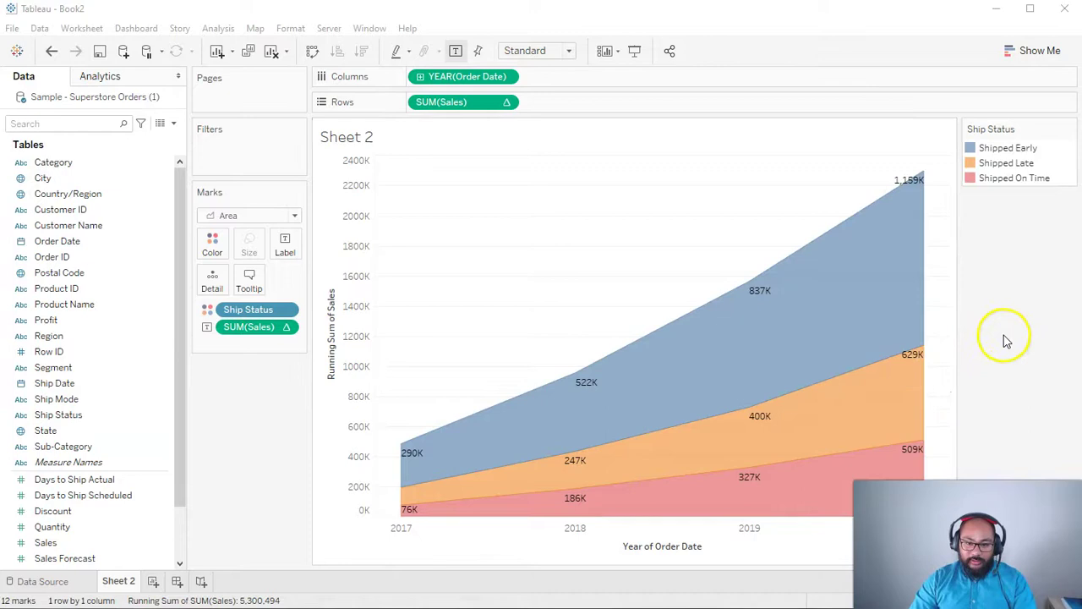
pyautogui.hotkey('ctrl', '2')
pyautogui.moveTo(947, 346); pyautogui.dragTo(986, 347)
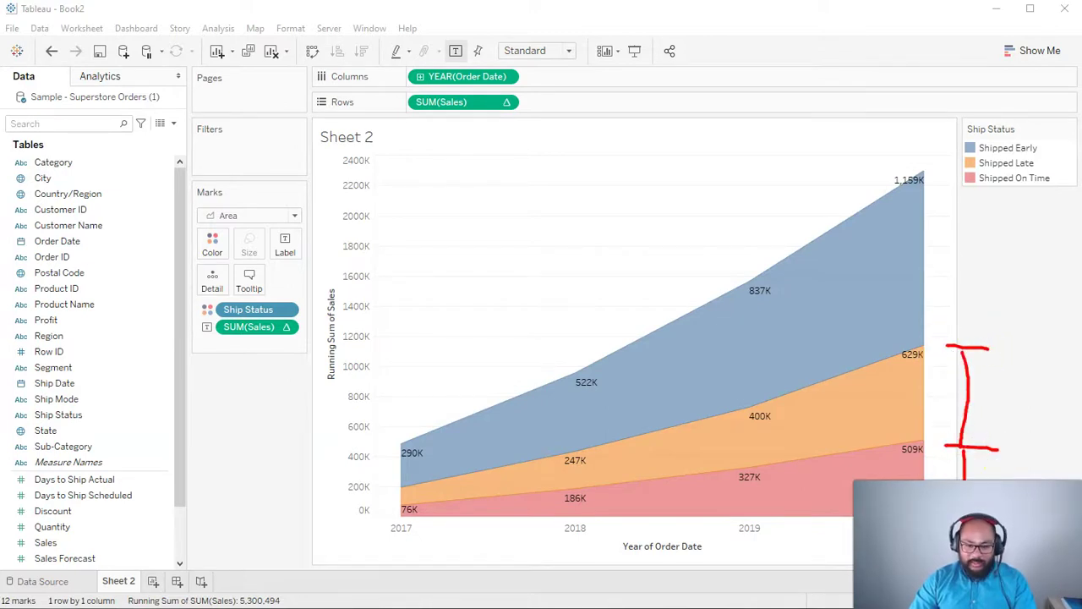
pyautogui.moveTo(962, 167); pyautogui.dragTo(966, 346)
pyautogui.moveTo(950, 169)
pyautogui.mouseDown()
pyautogui.moveTo(996, 167)
pyautogui.moveTo(986, 213)
pyautogui.mouseUp()
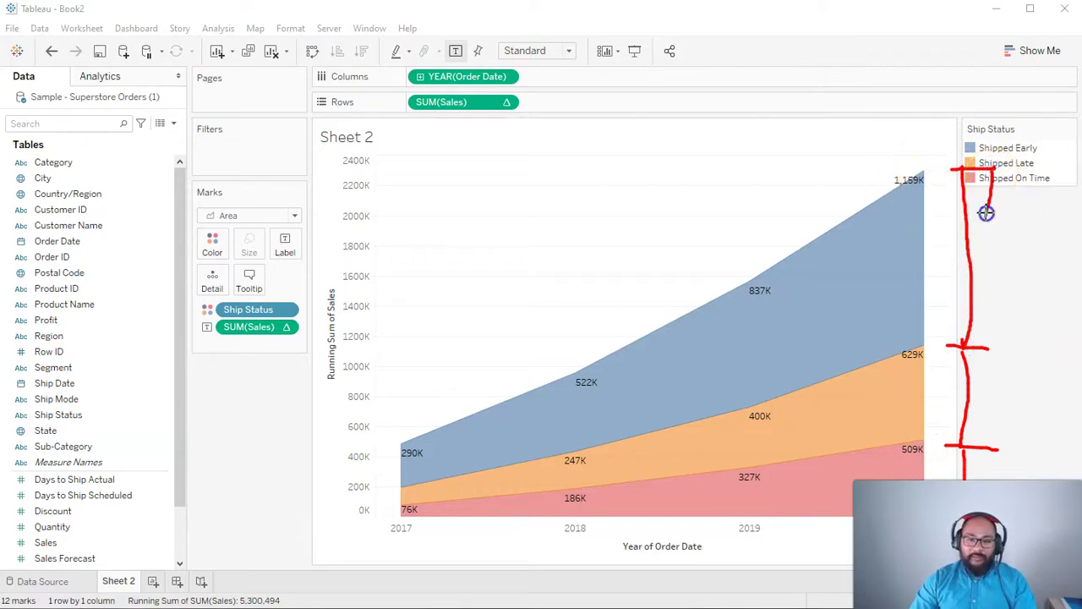